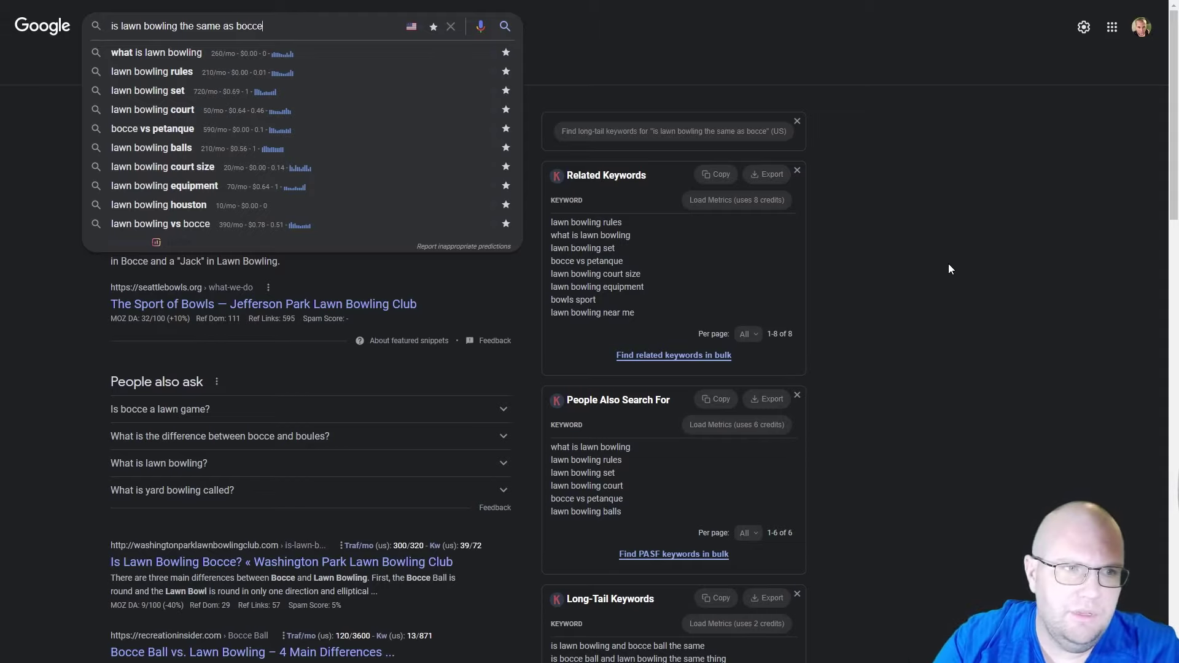
Review the lawn bowling vs bocce results with the search suggestions dismissed.
click(934, 264)
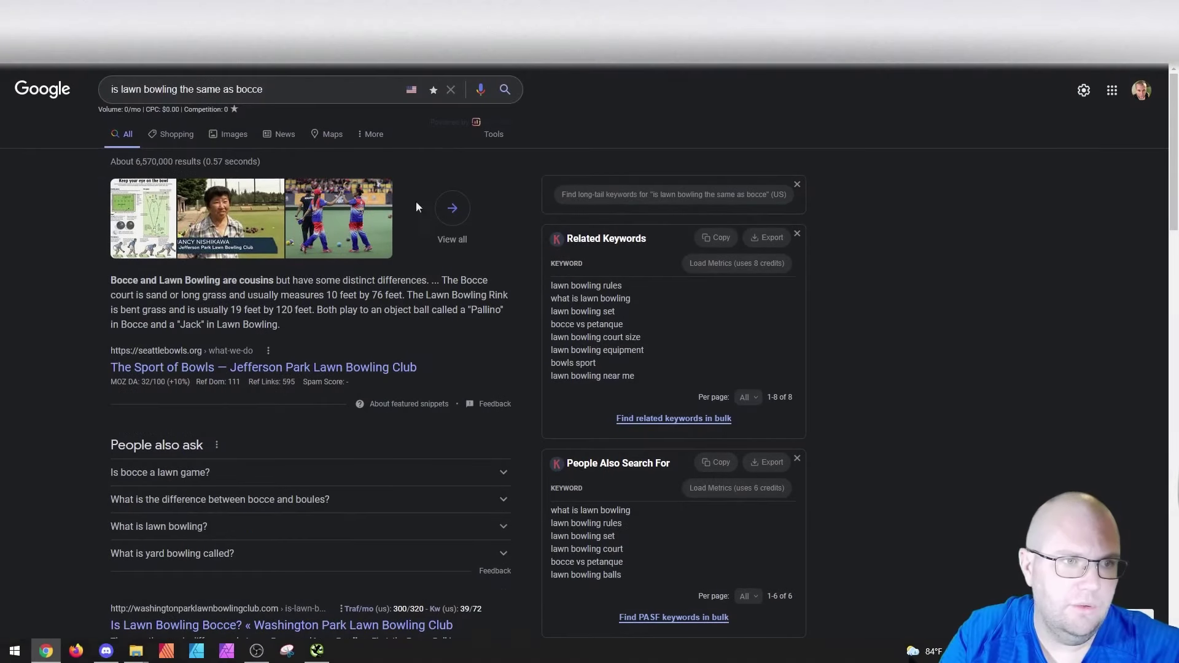
click(299, 96)
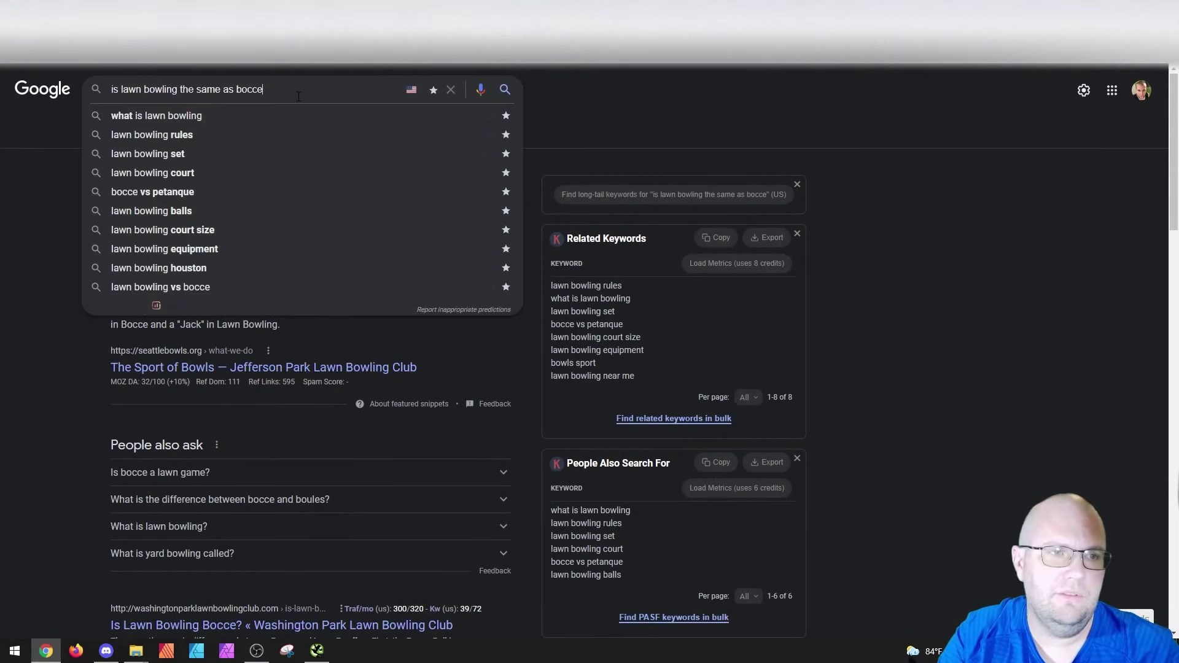
click(679, 127)
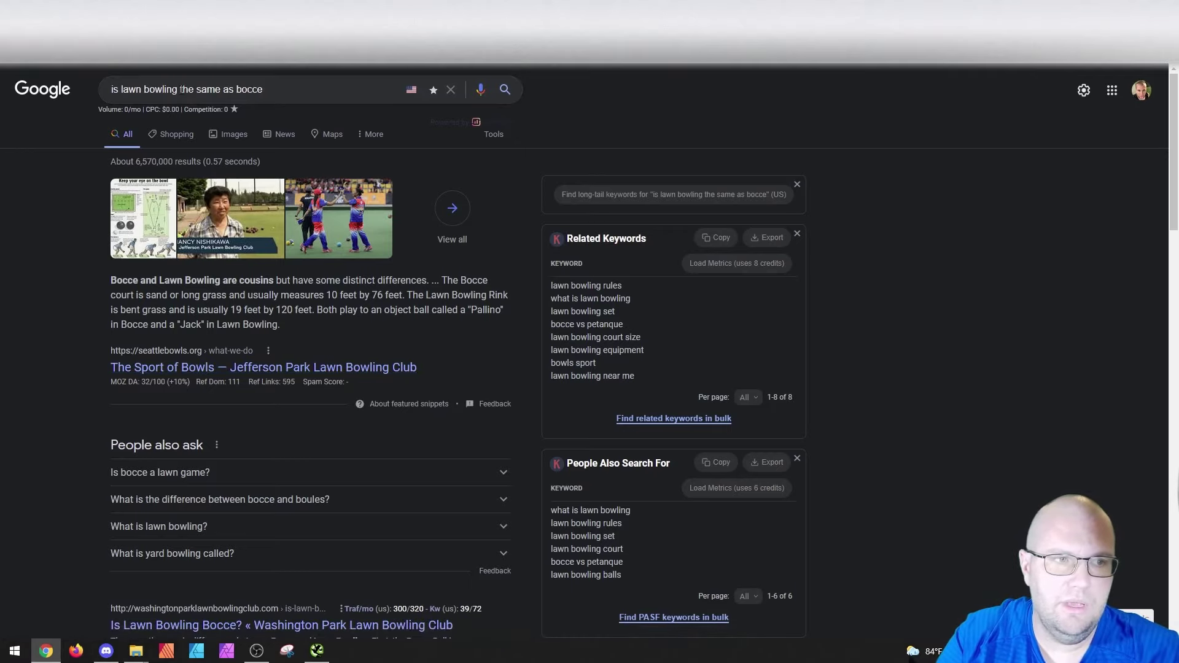
Rerun the query with -seattlebowls.org appended to exclude that site.
click(284, 91)
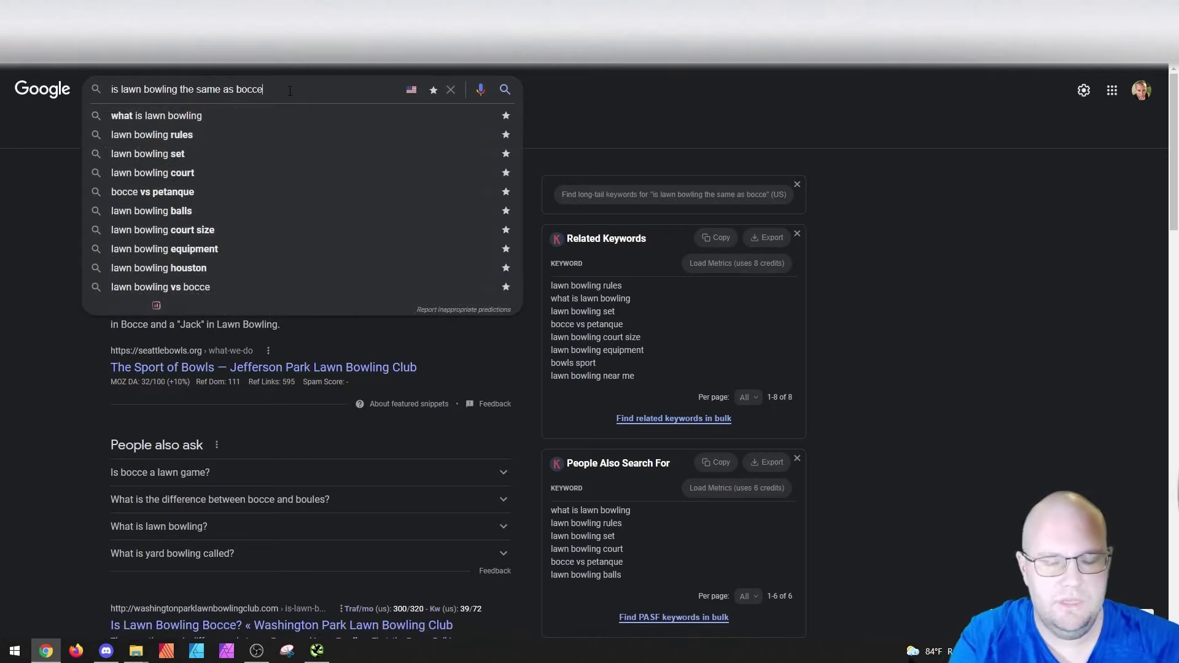
text(-)
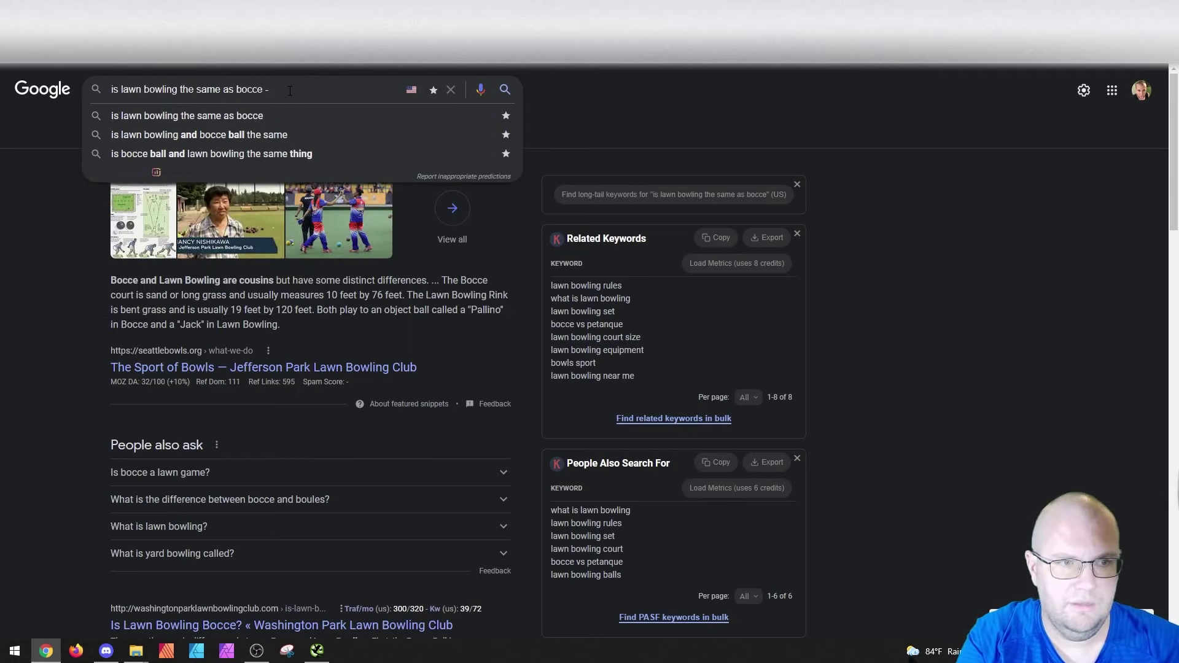
text(seah)
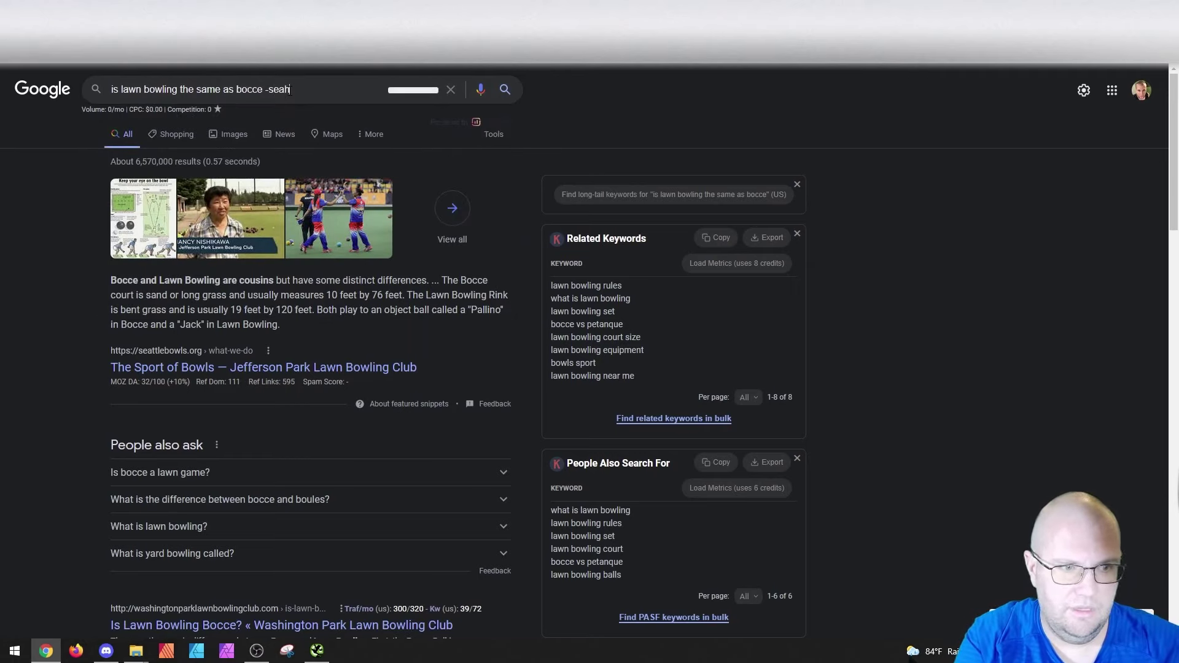
key(BackSpace)
text(at)
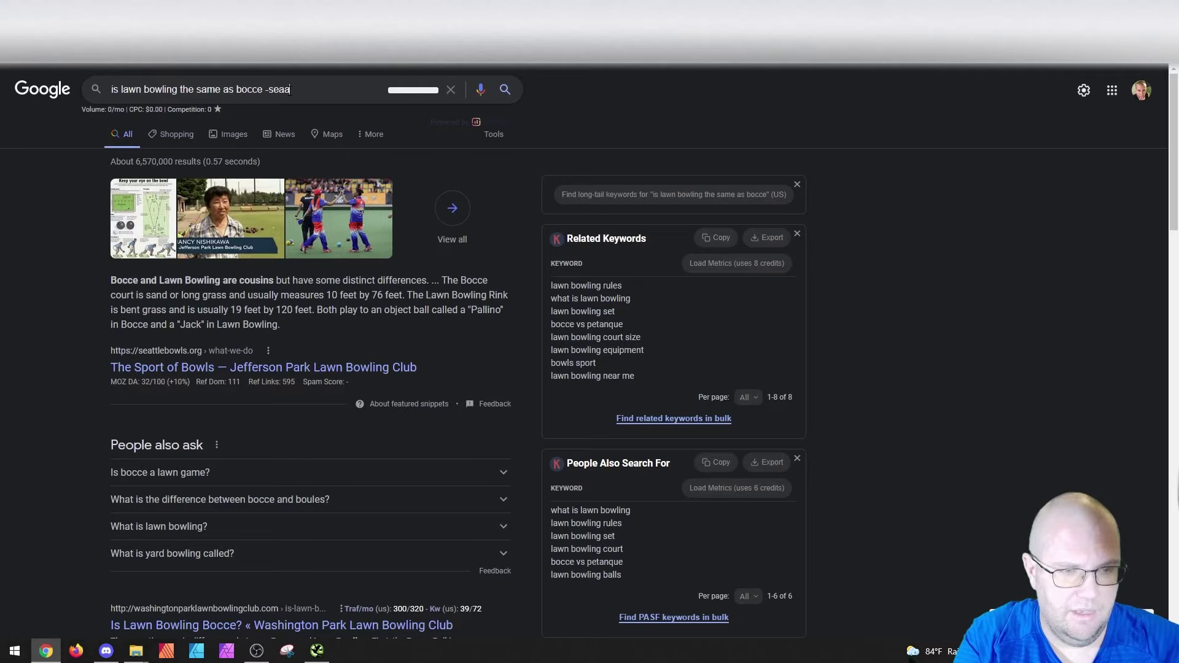
key(BackSpace)
key(BackSpace)
text(ttlebo)
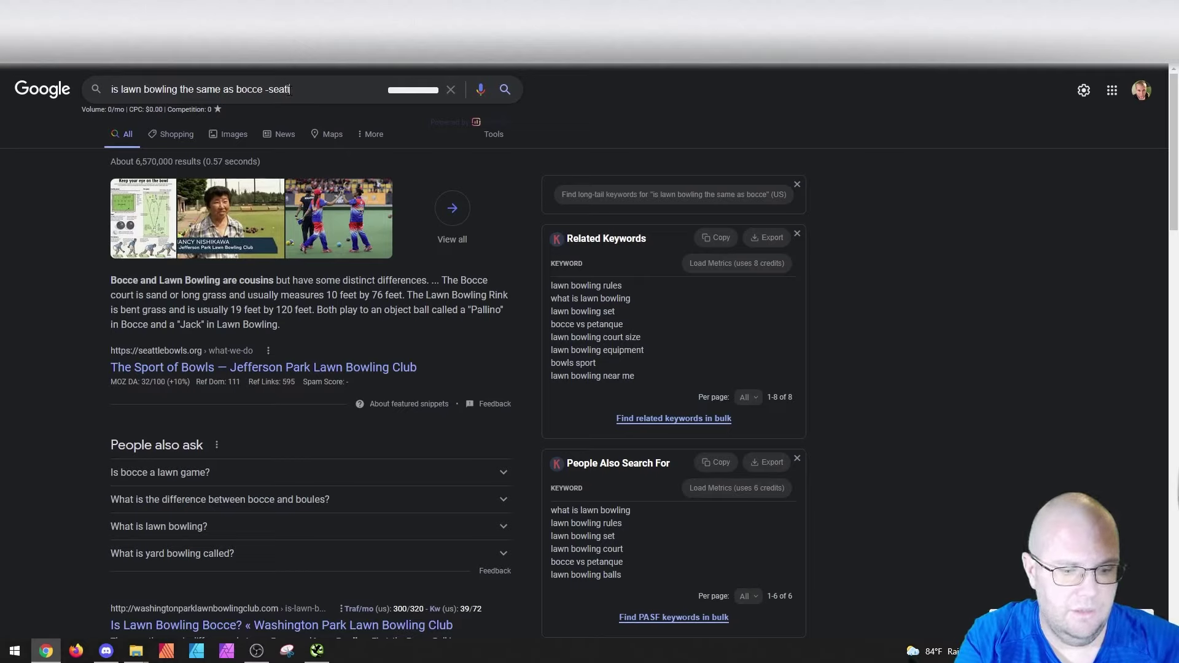
text(wls)
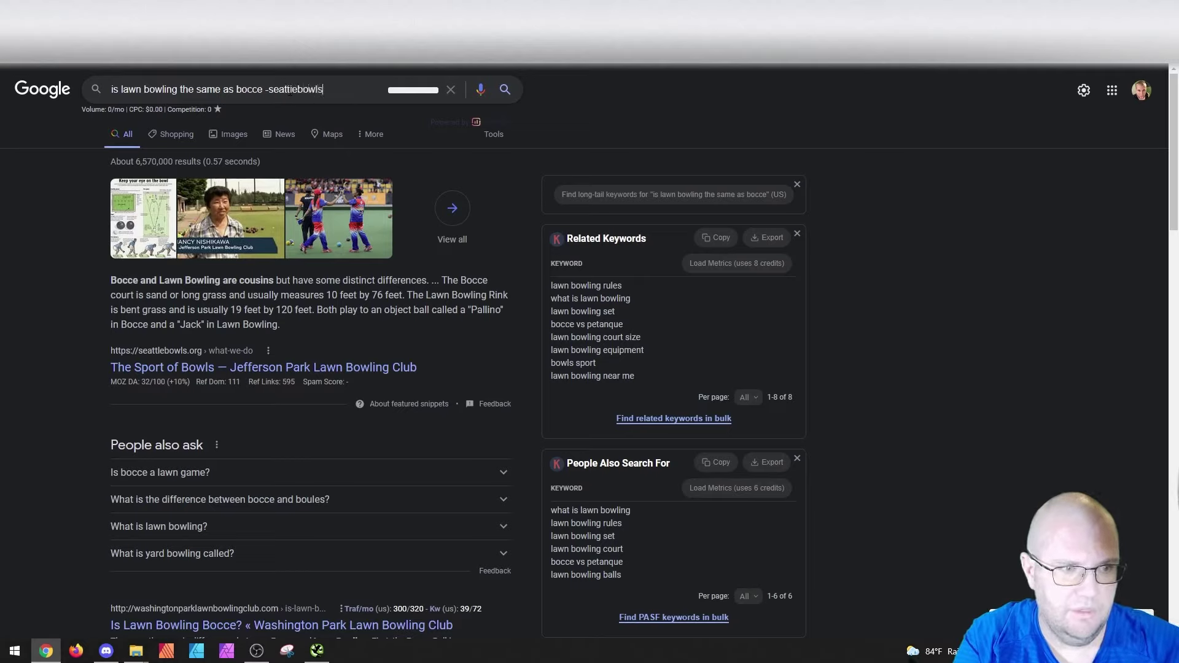
text(.org)
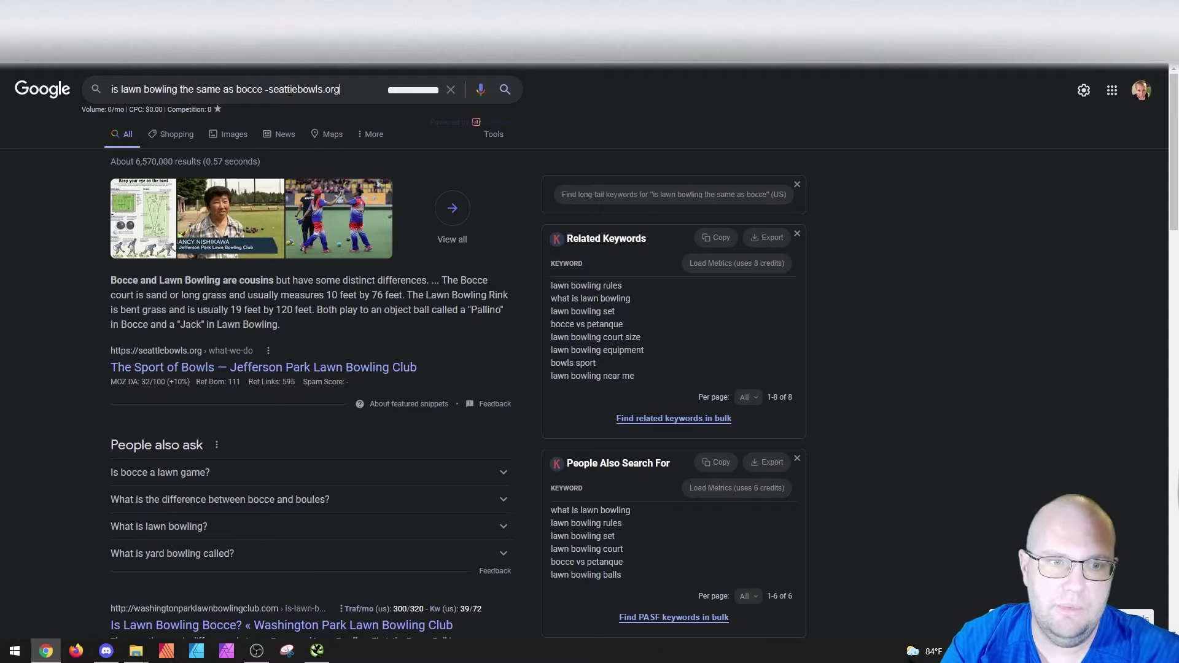
key(Return)
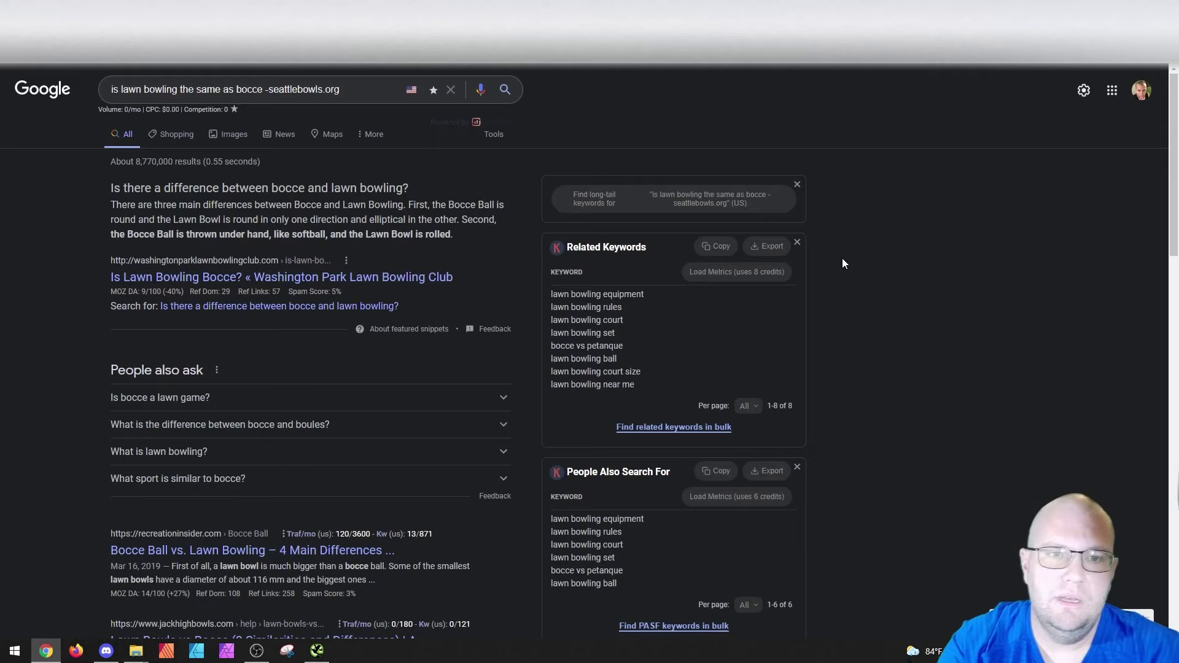
Append -washingtonparklawnbowlingclub.com to the query to exclude that site as well.
click(361, 89)
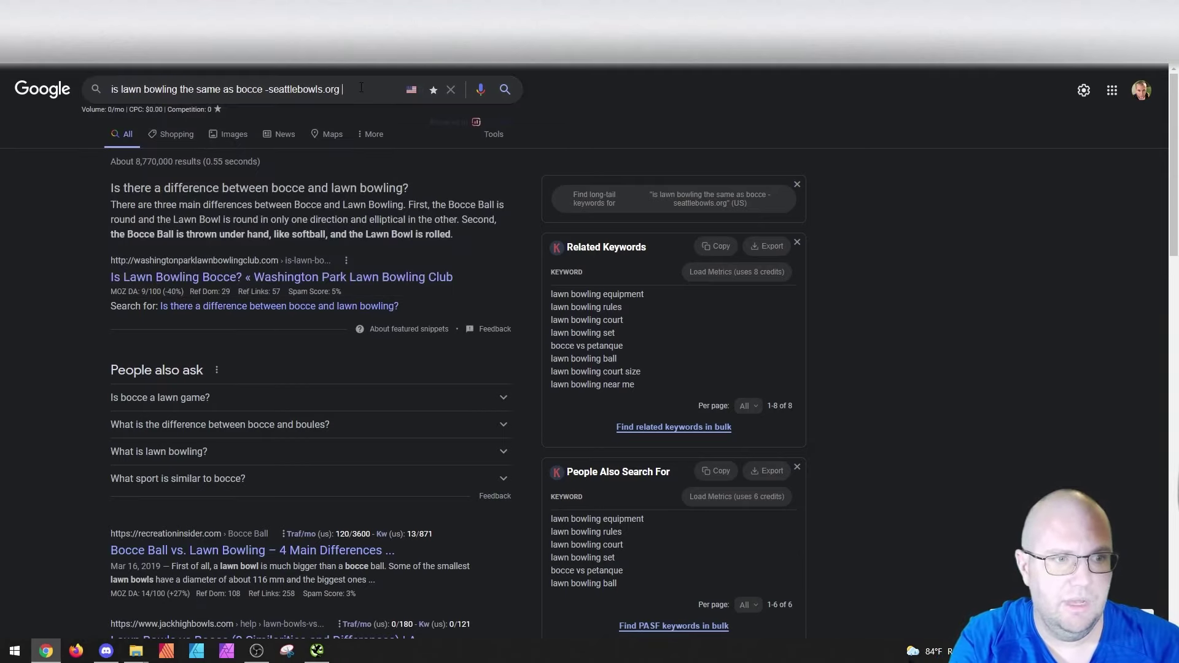
text(-)
text(washing)
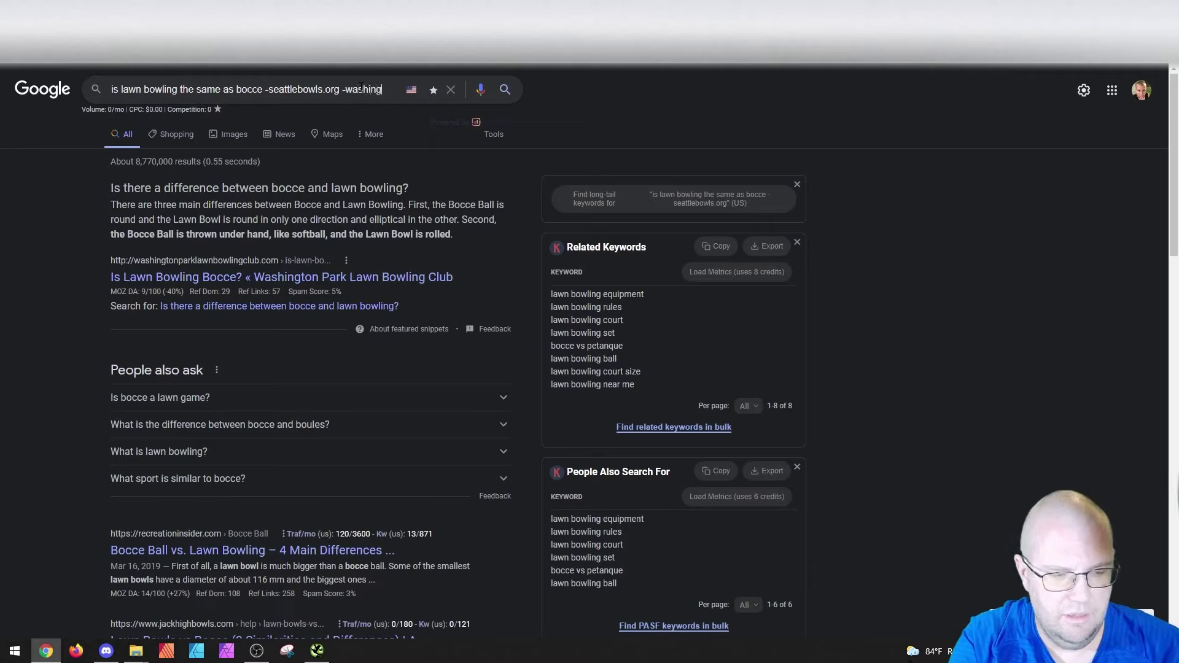
text(tonpa)
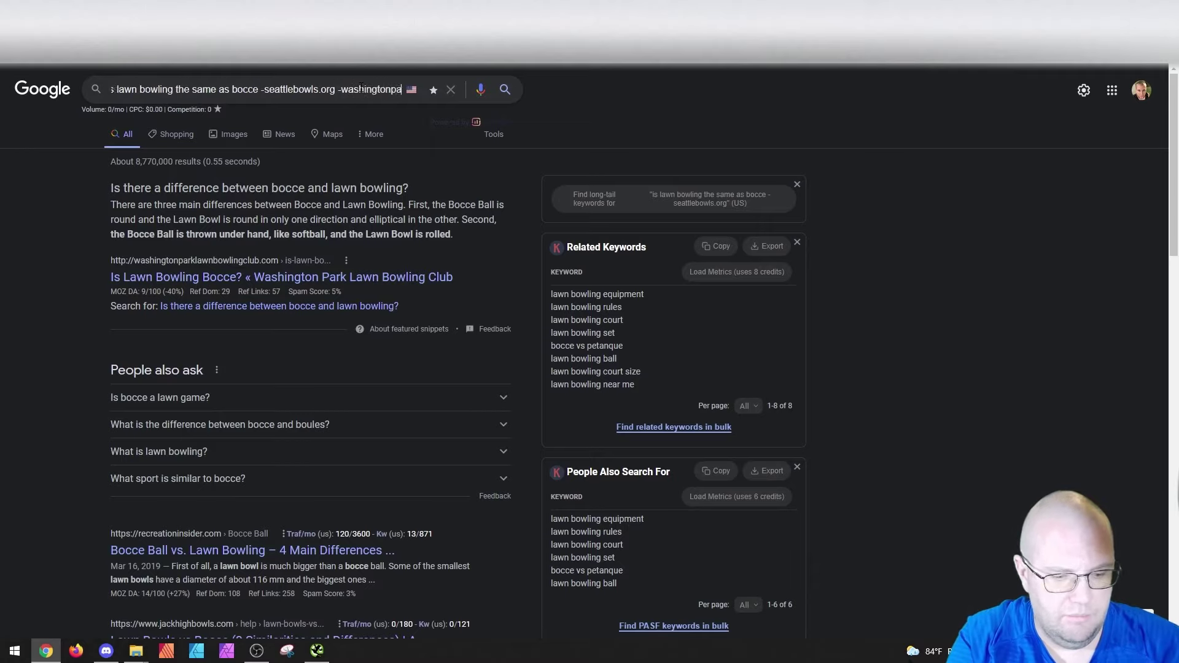
text(rklawn)
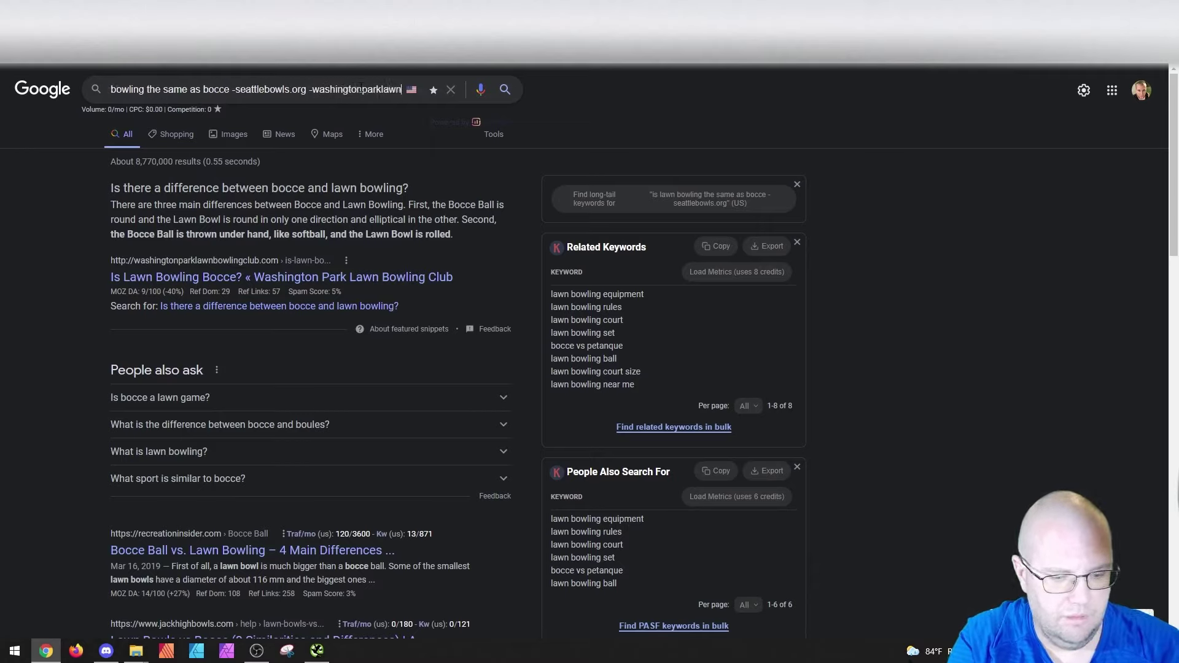
text(bowling)
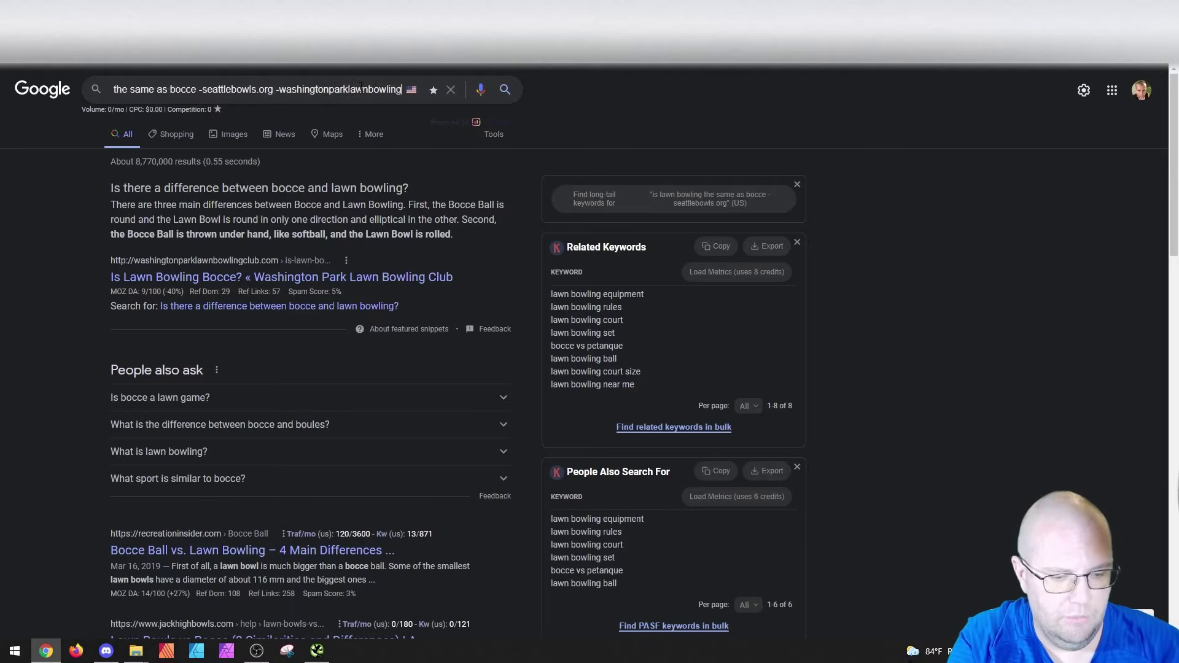
text(club.com)
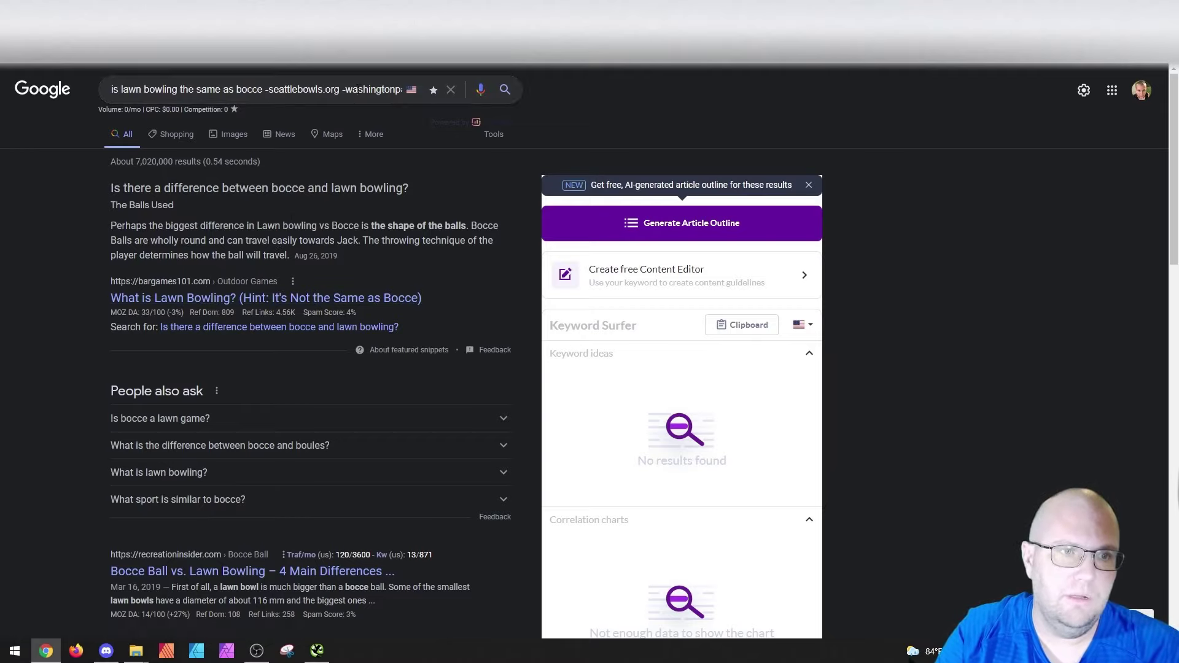
Add -bargames101.com to the end of the query and rerun the search.
click(358, 89)
key(End)
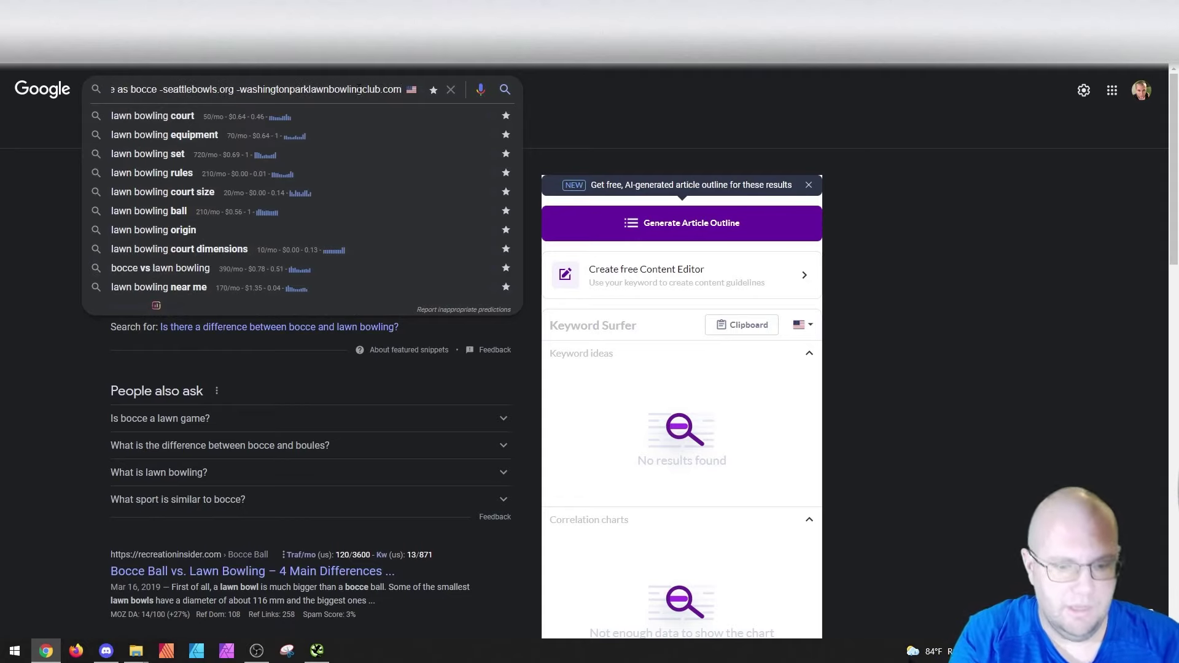
text(-bargame)
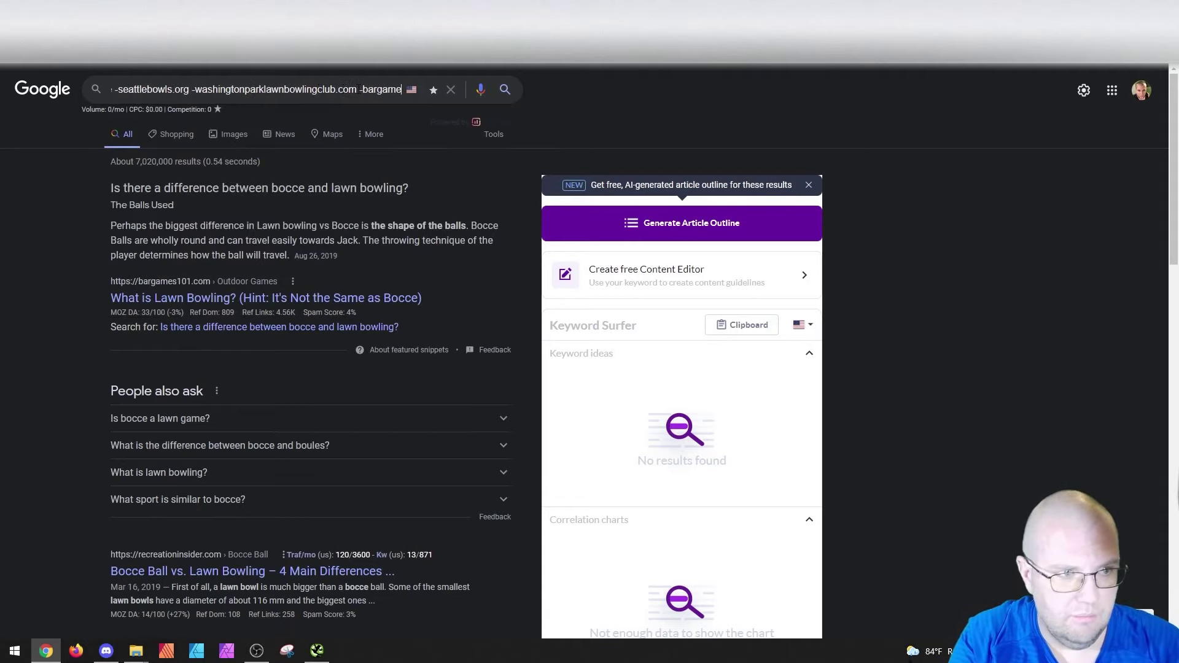
text(s101.com)
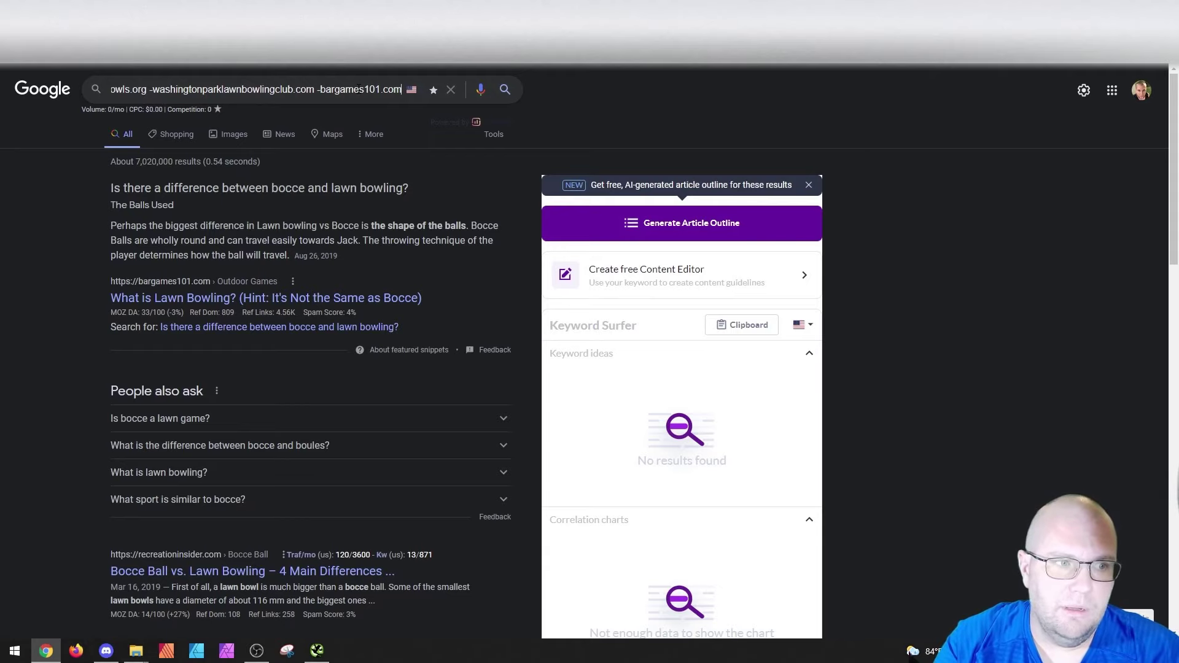
key(Return)
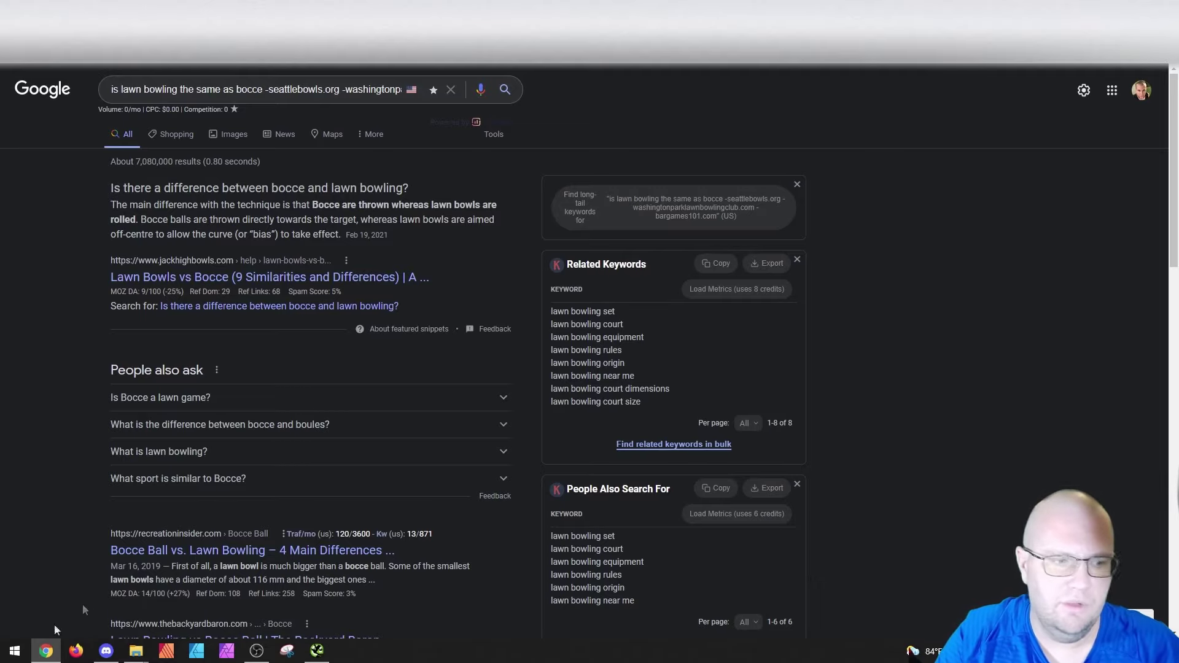
Launch Notepad with a blank document from the Start search.
click(4, 655)
text(notepad)
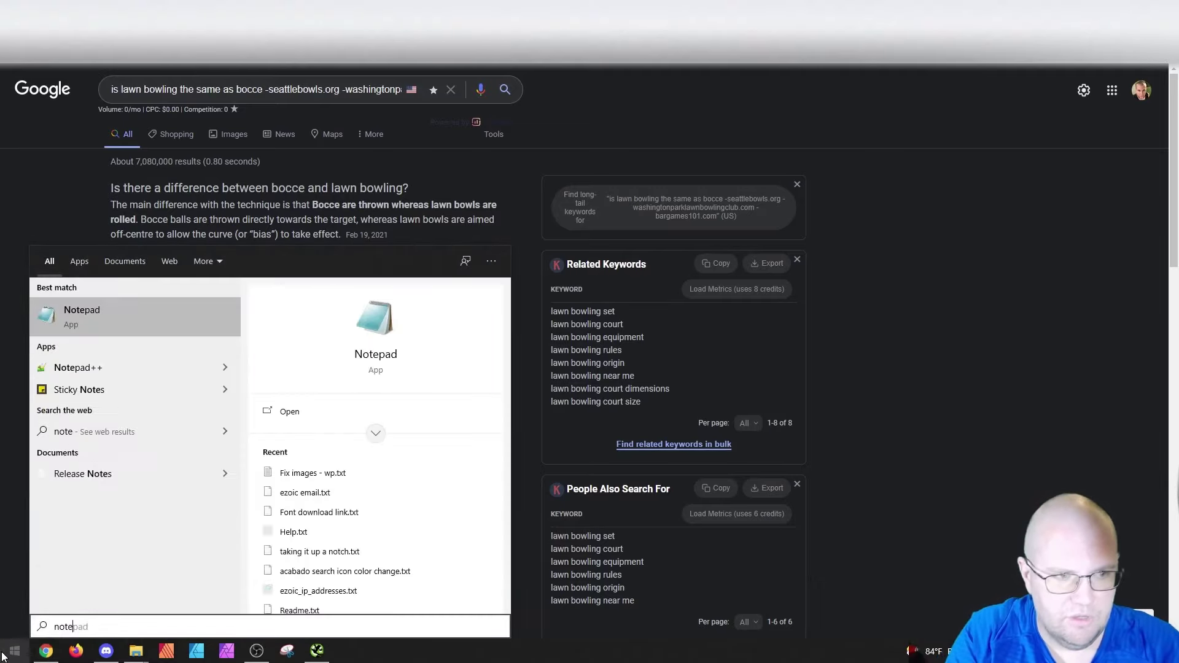
key(Return)
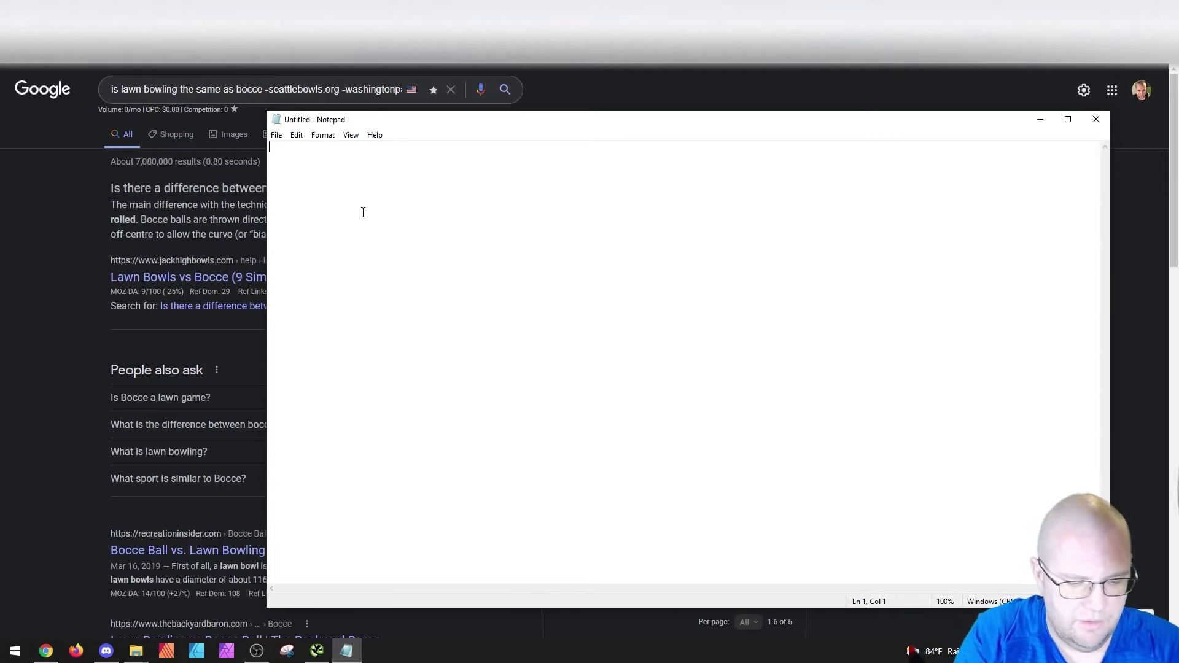
Type headings Snippet 1 through Snippet 4, with blank lines between them.
text(Snippet 1)
key(Return)
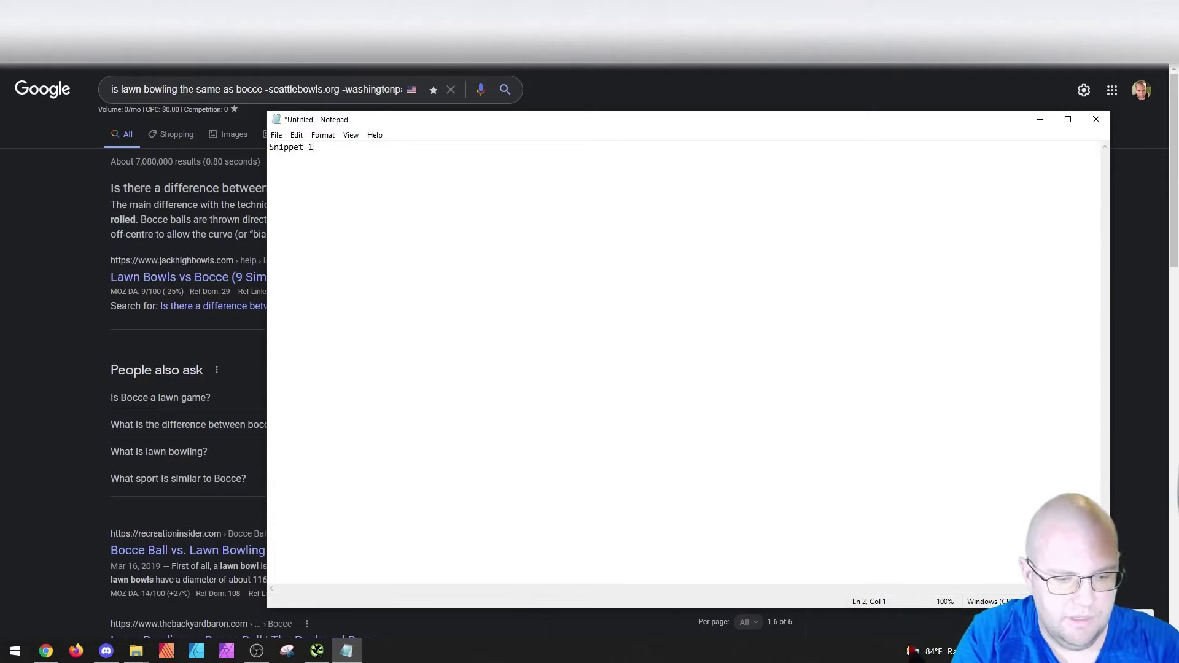
text(Snippet 2)
key(Return)
text(S)
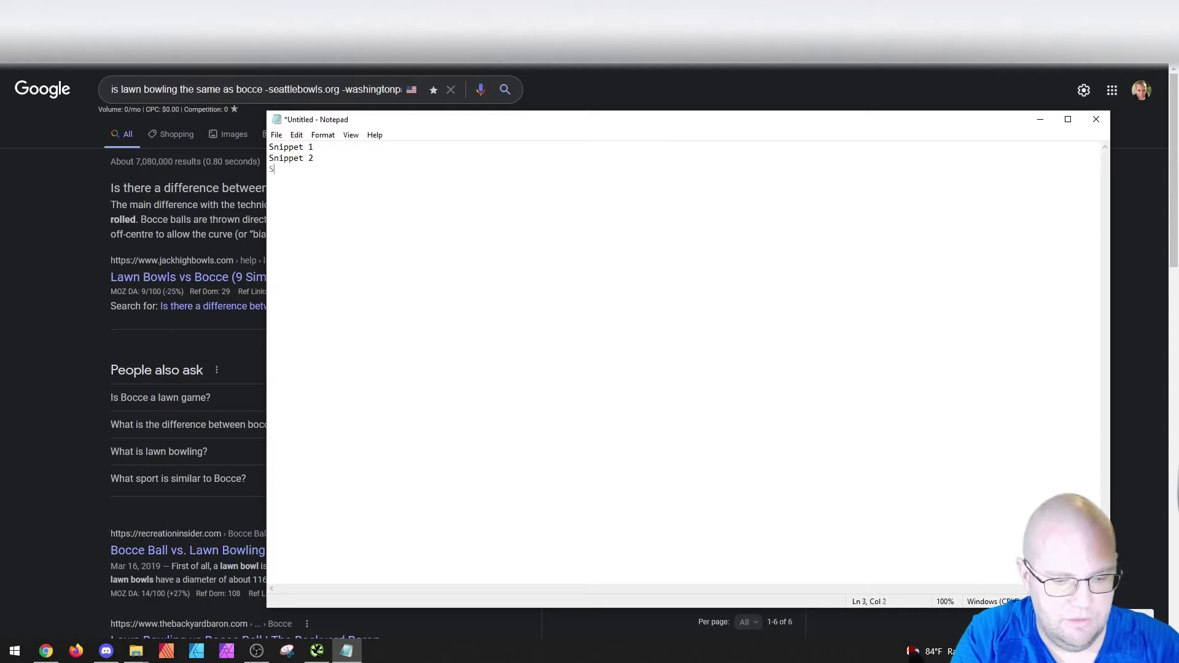
text(nippet 3  Sn)
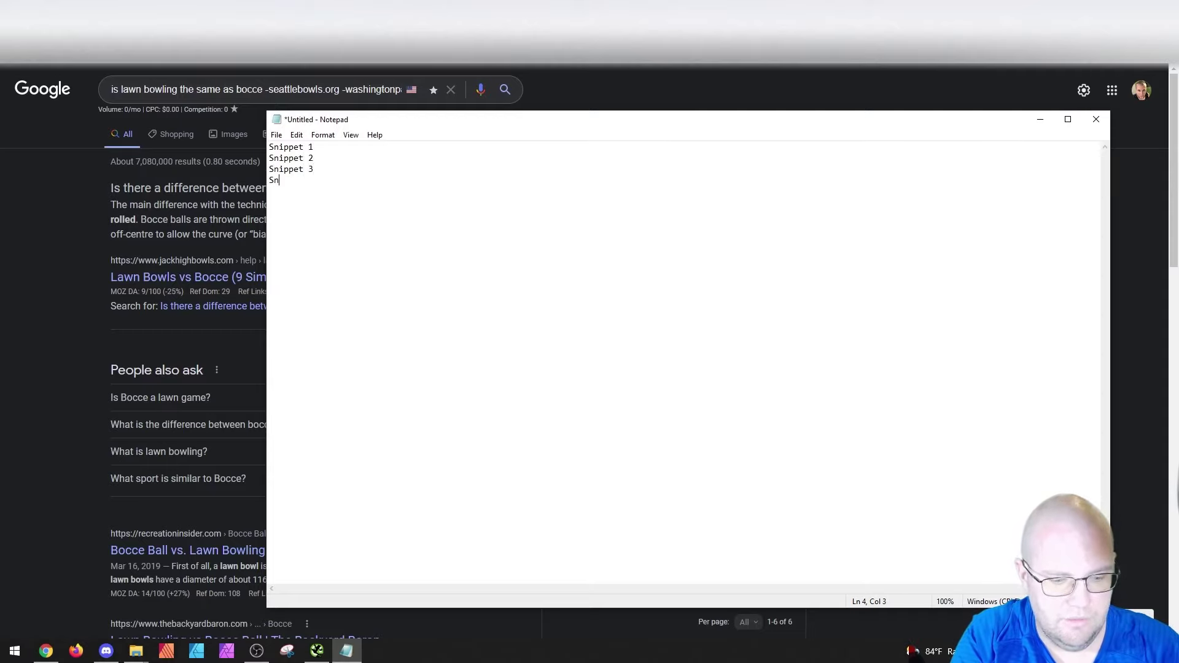
text(ippet 4)
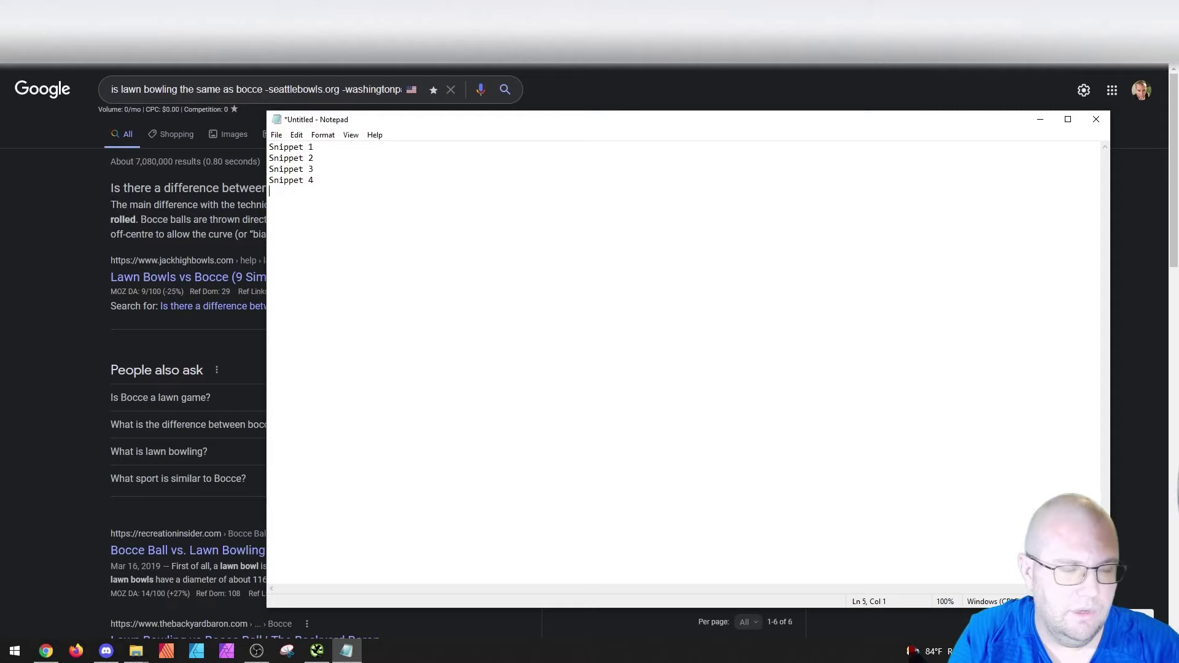
key(Home)
key(Return)
key(Return)
key(Up)
key(Up)
key(Return)
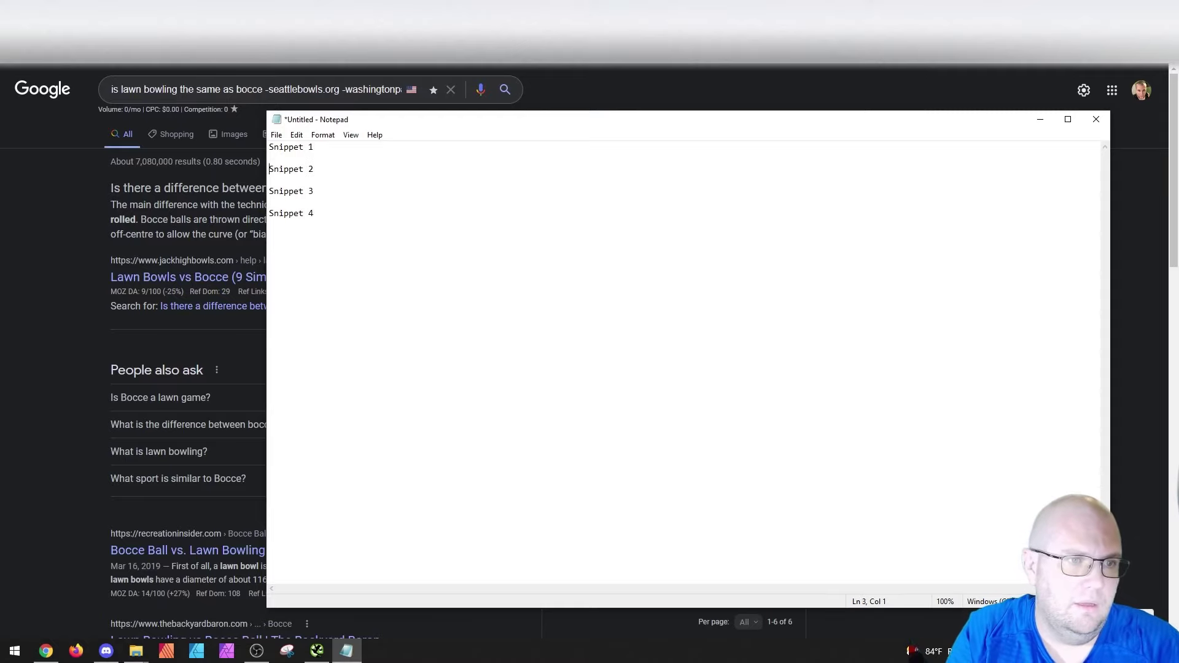
Paste the current featured snippet under Snippet 4 and turn on Word Wrap.
click(103, 221)
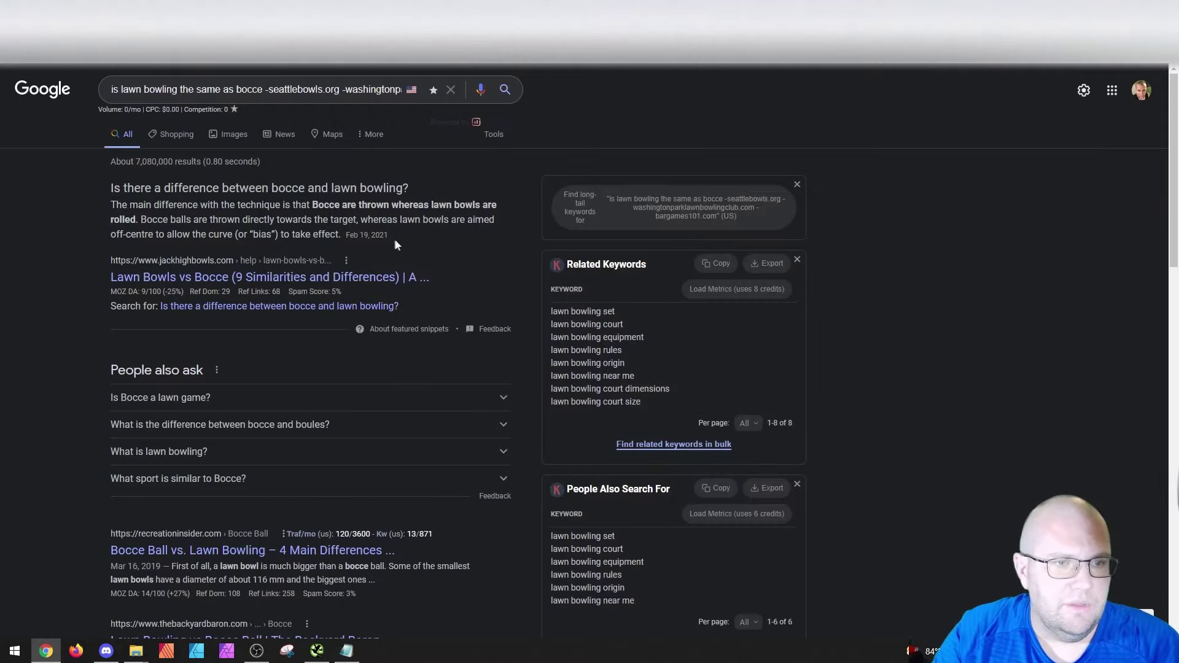
drag(396, 240, 112, 195)
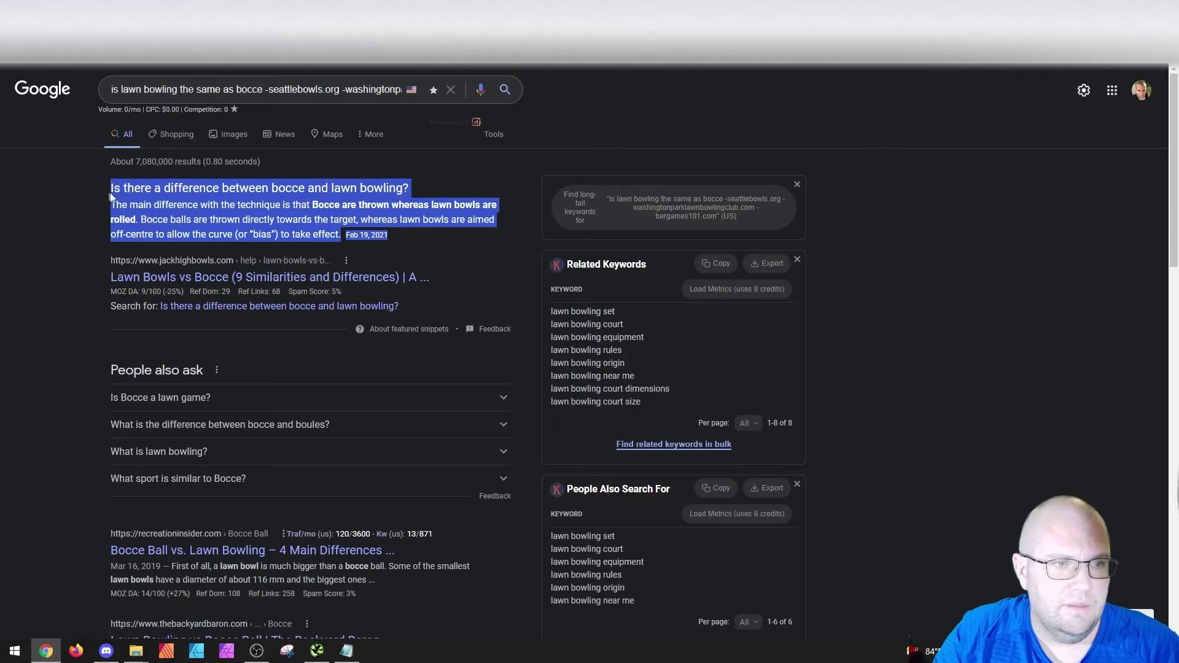
click(346, 651)
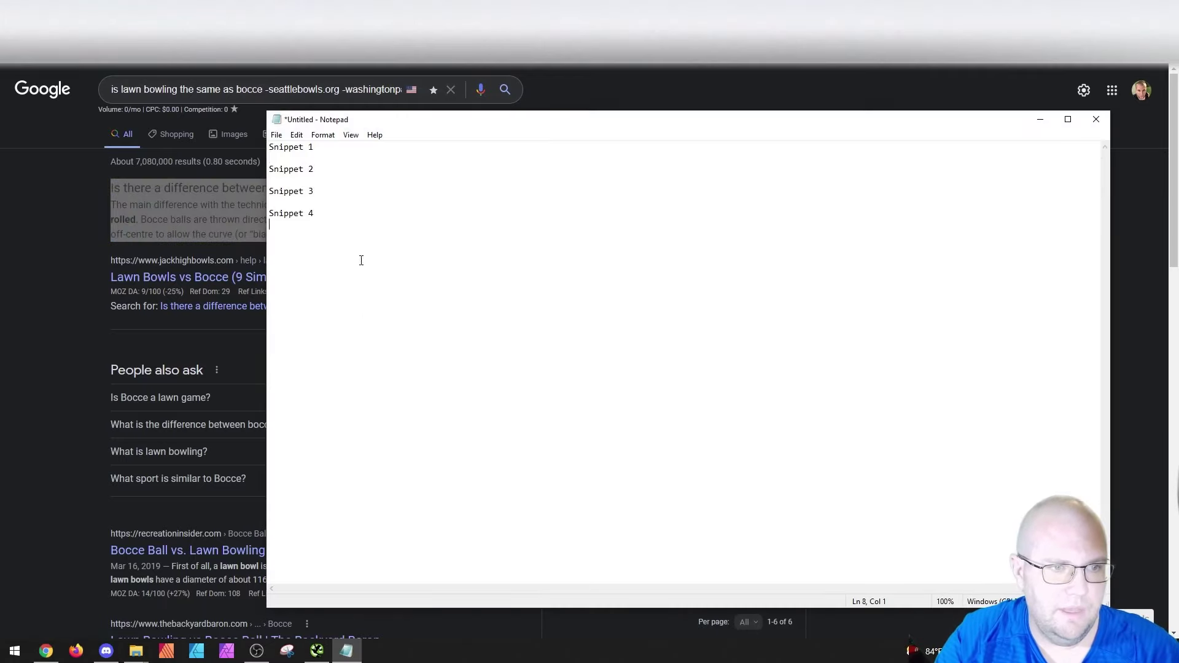
key(ctrl+v)
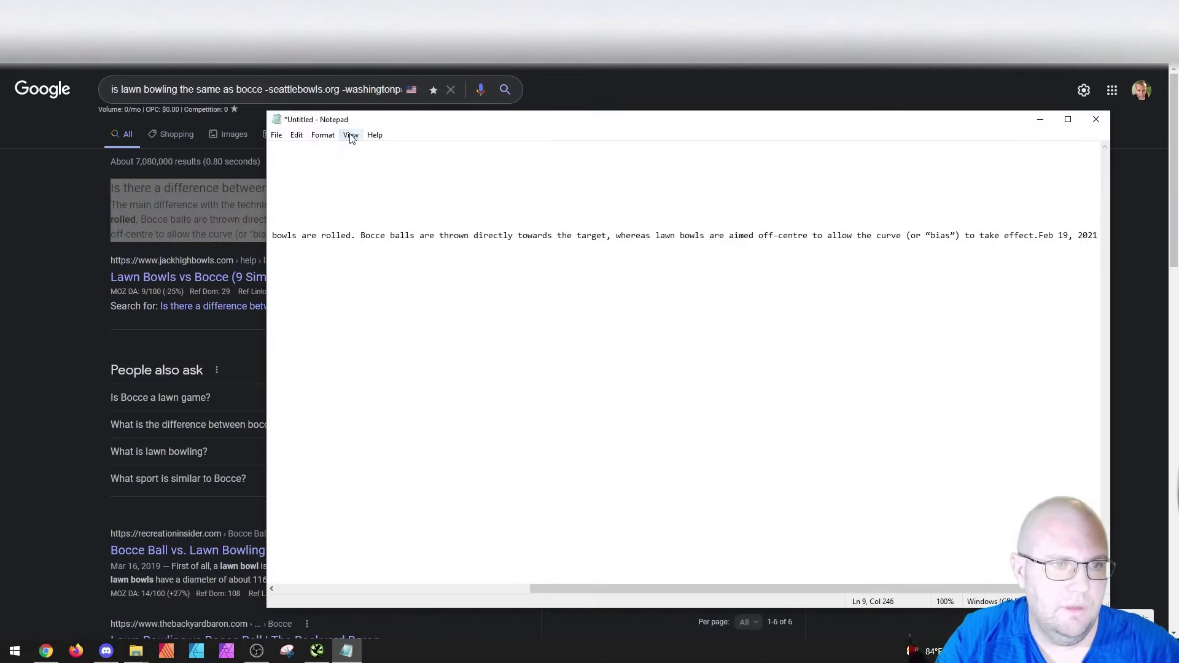
click(323, 134)
click(347, 149)
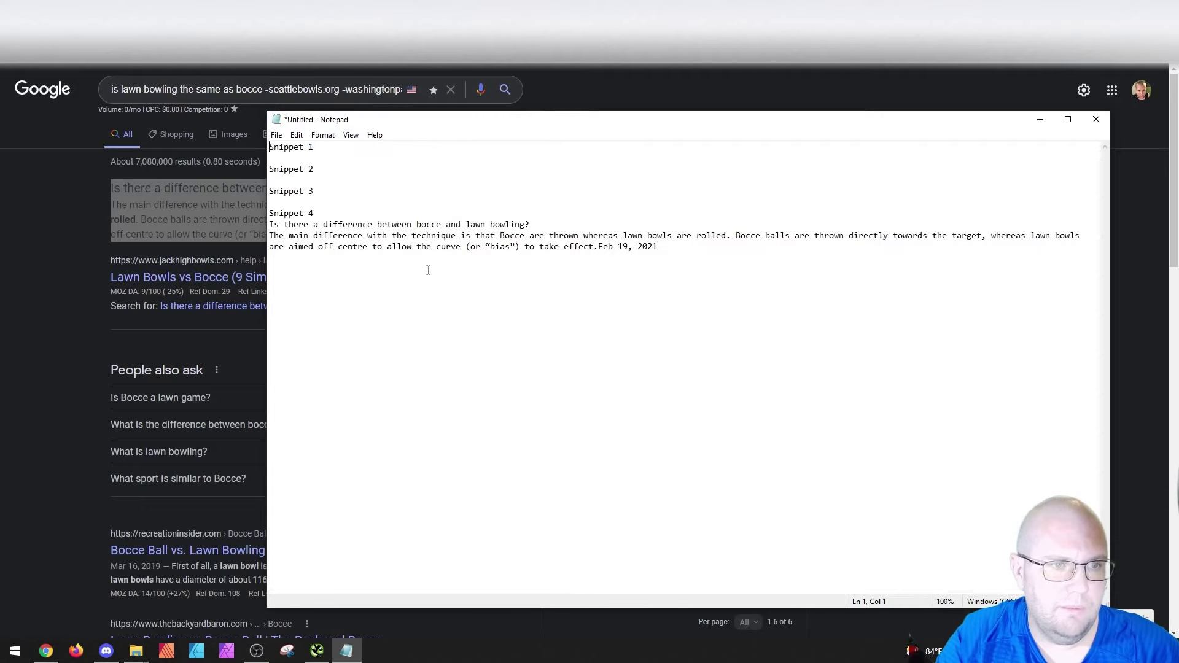
Paste the Aug 26, 2019 featured snippet under Snippet 3, followed by a blank line.
click(91, 203)
key(F5)
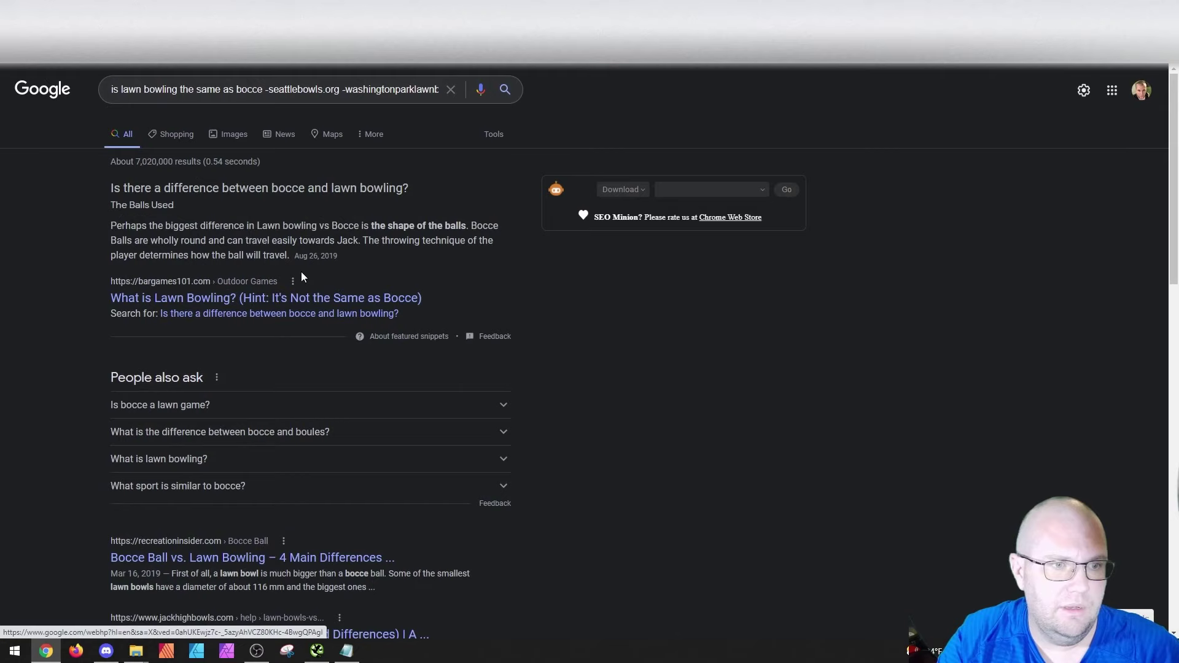
drag(349, 253, 110, 192)
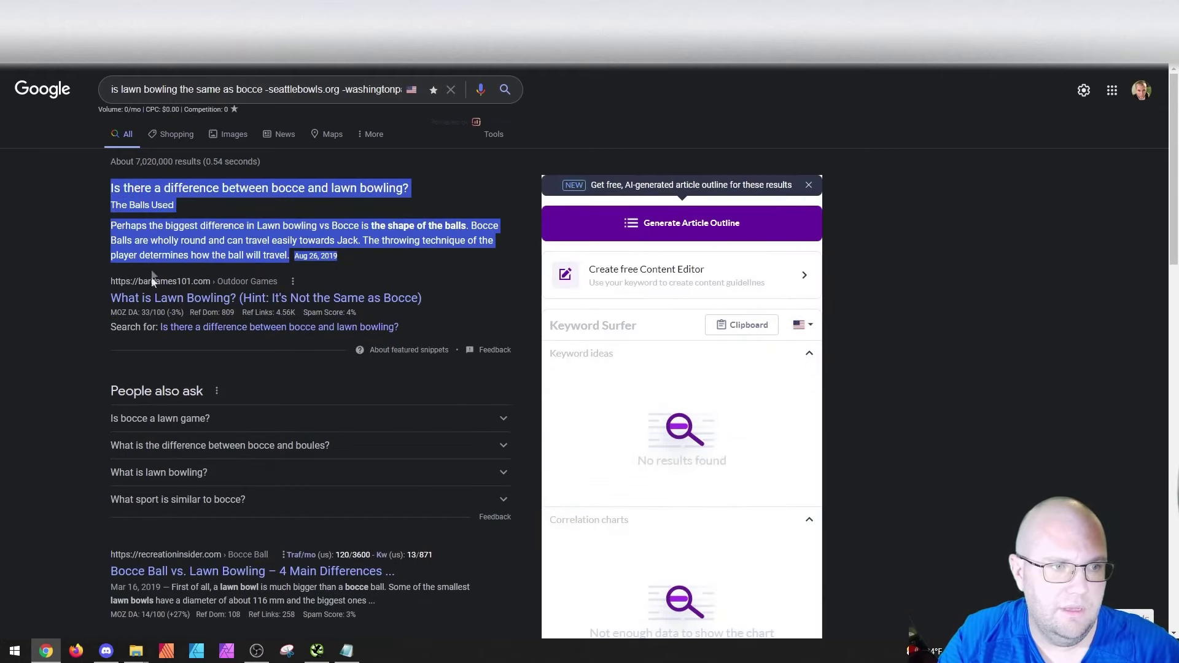
click(346, 650)
click(286, 205)
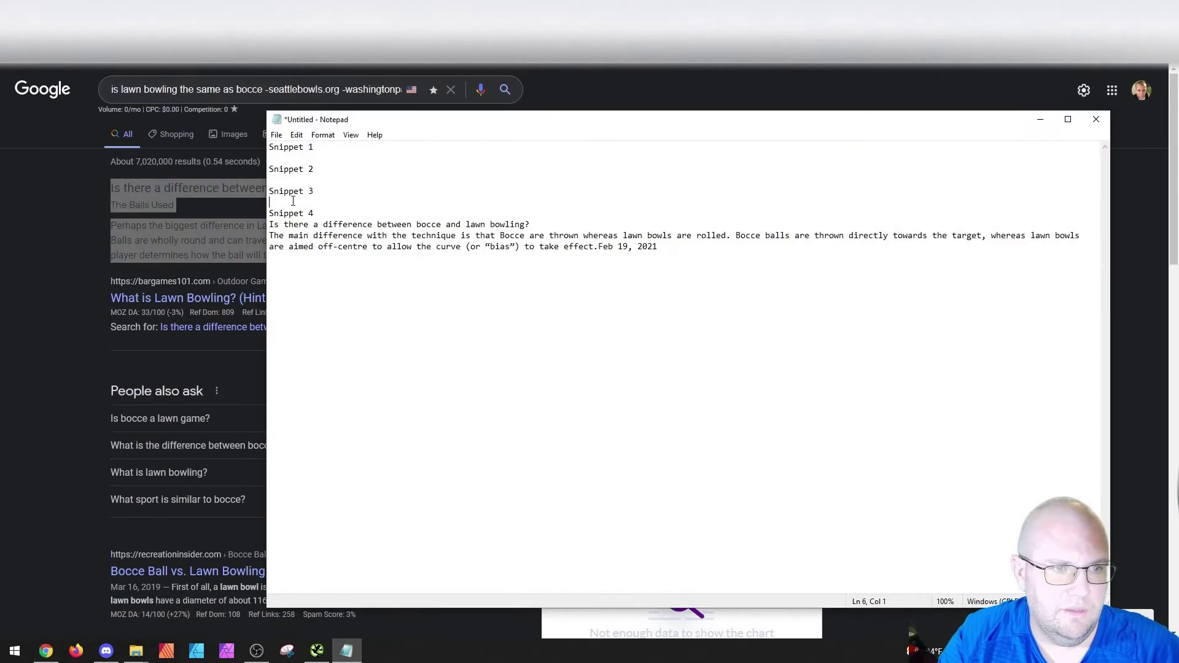
text(Is there a difference between bocce and lawn bowling? The Balls Used Perhaps the biggest difference in Lawn bowling vs Bocce is the shape of the balls. Bocce Balls are wholly round and can travel easily towards Jack. The throwing technique of the player determines how the ball will travel.Aug 26, 2019)
key(Return)
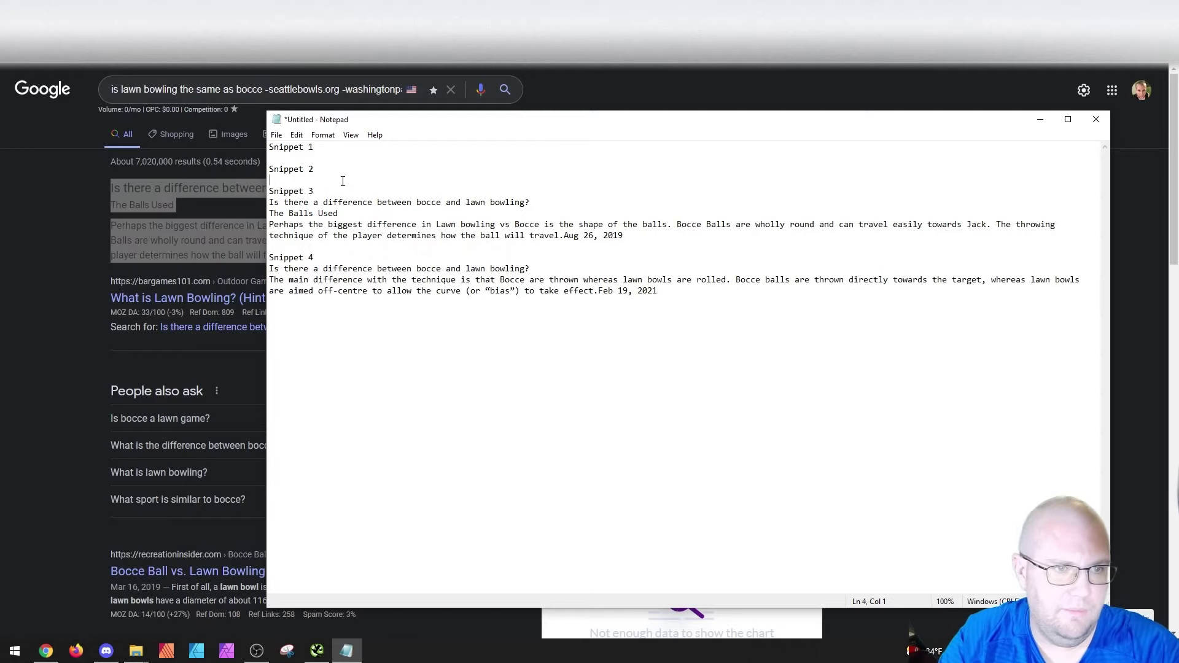
Paste the snippet from the search excluding only seattlebowls.org under Snippet 2.
click(339, 172)
key(Return)
key(Return)
key(alt+Tab)
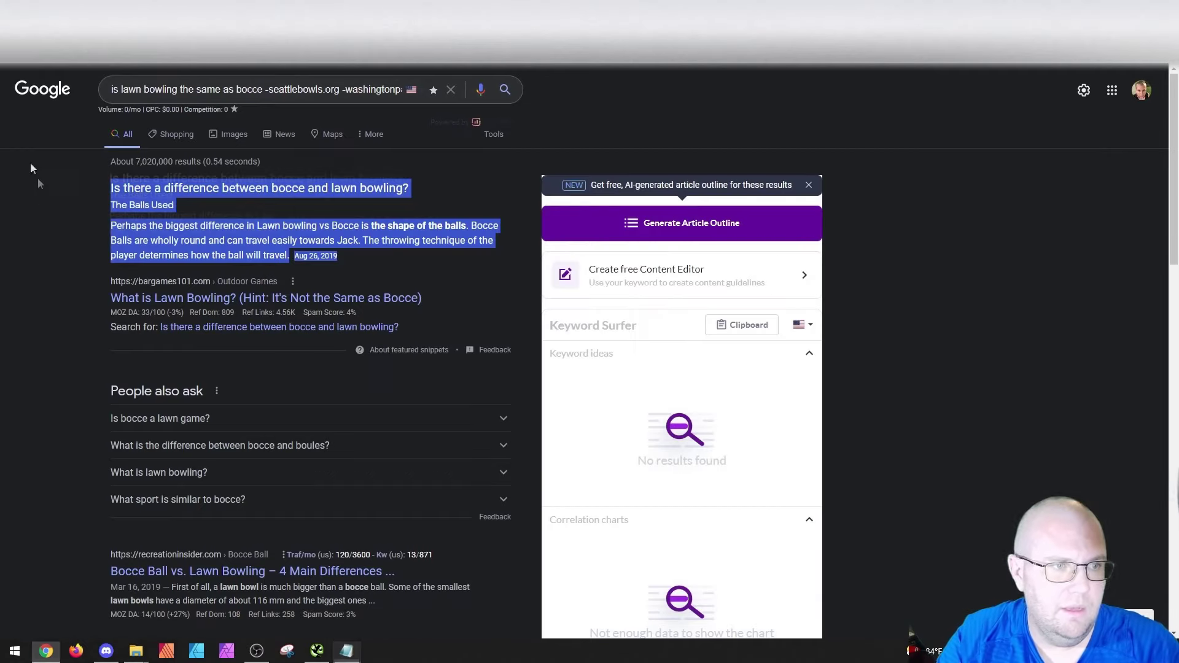
key(alt+Left)
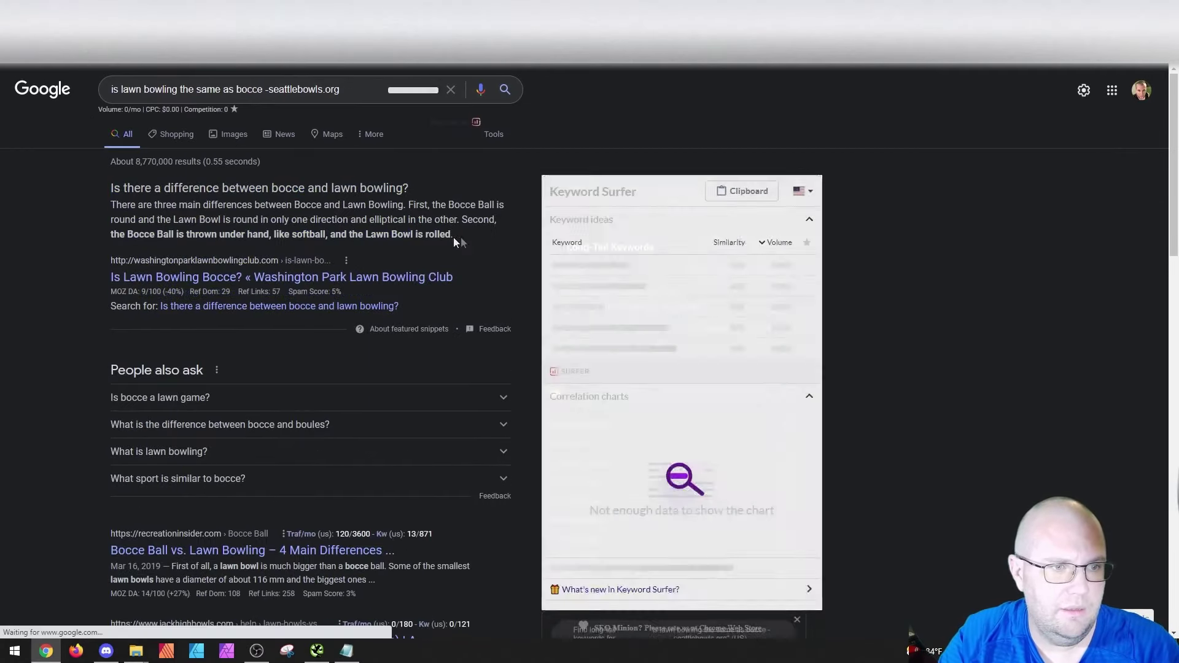
drag(454, 237, 93, 190)
key(ctrl+c)
click(346, 651)
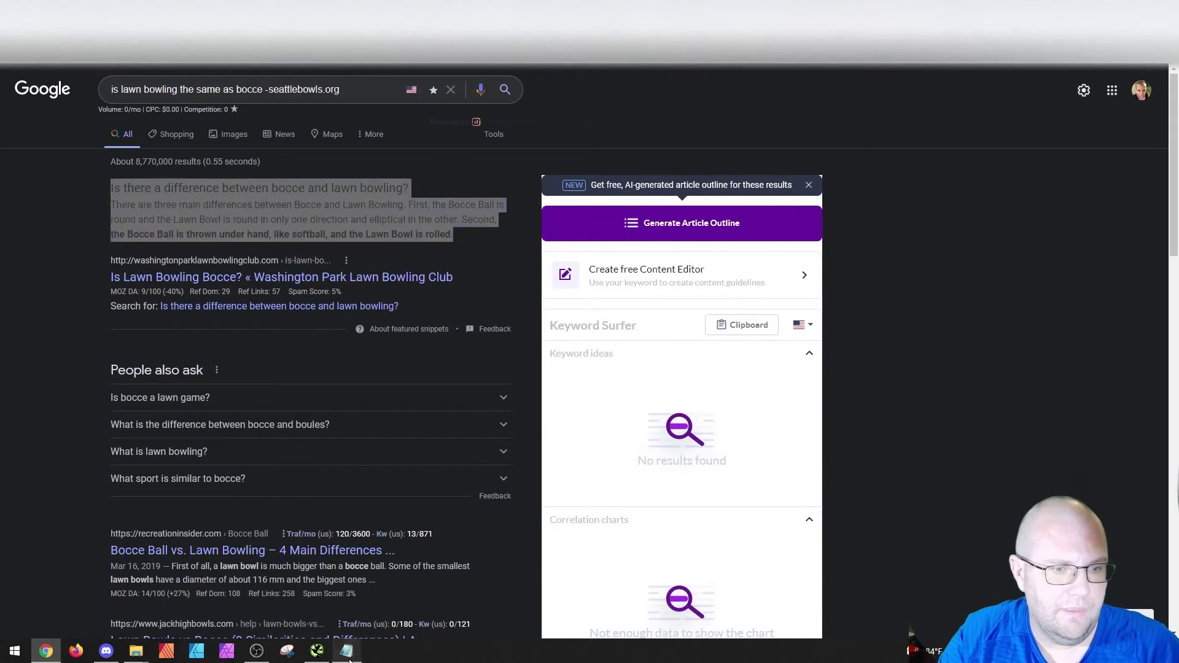
key(ctrl+v)
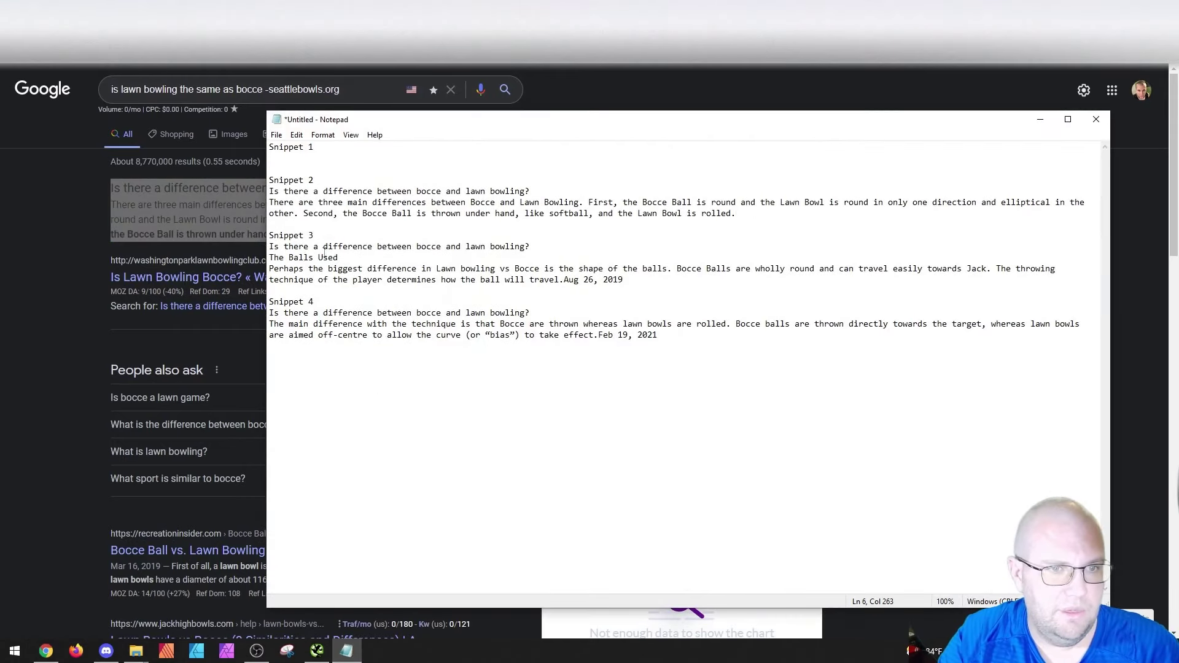
Paste the unfiltered search's featured snippet under Snippet 1.
click(42, 215)
key(alt+Left)
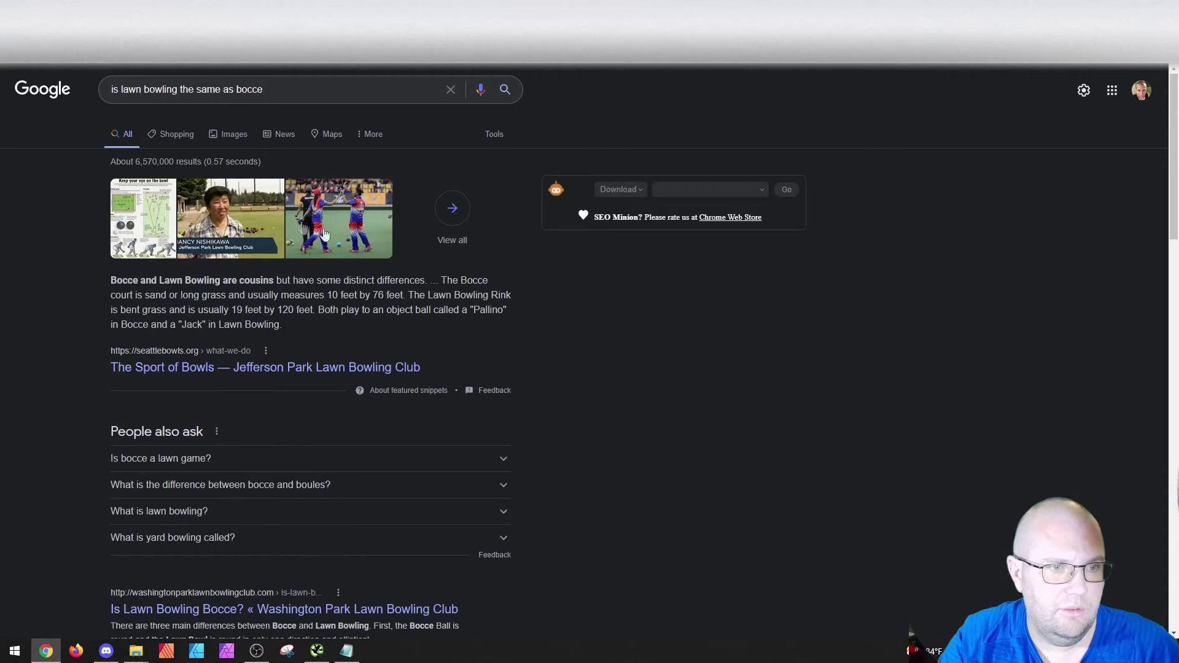
drag(280, 324, 104, 286)
key(ctrl+c)
click(346, 650)
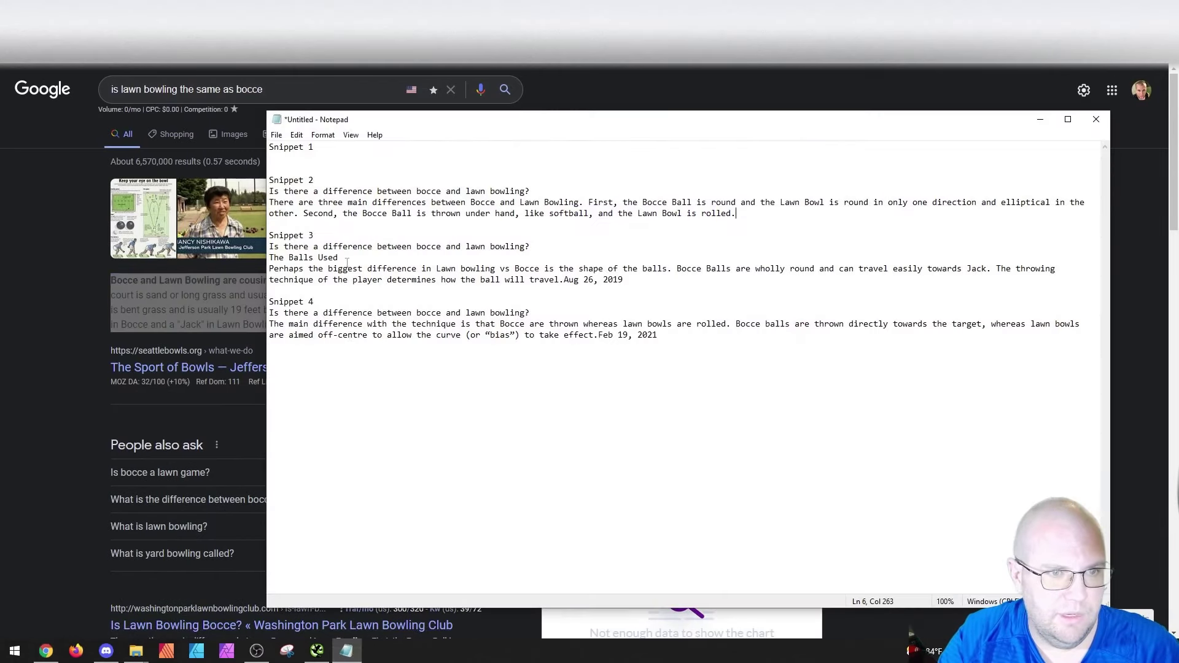
click(309, 158)
key(ctrl+v)
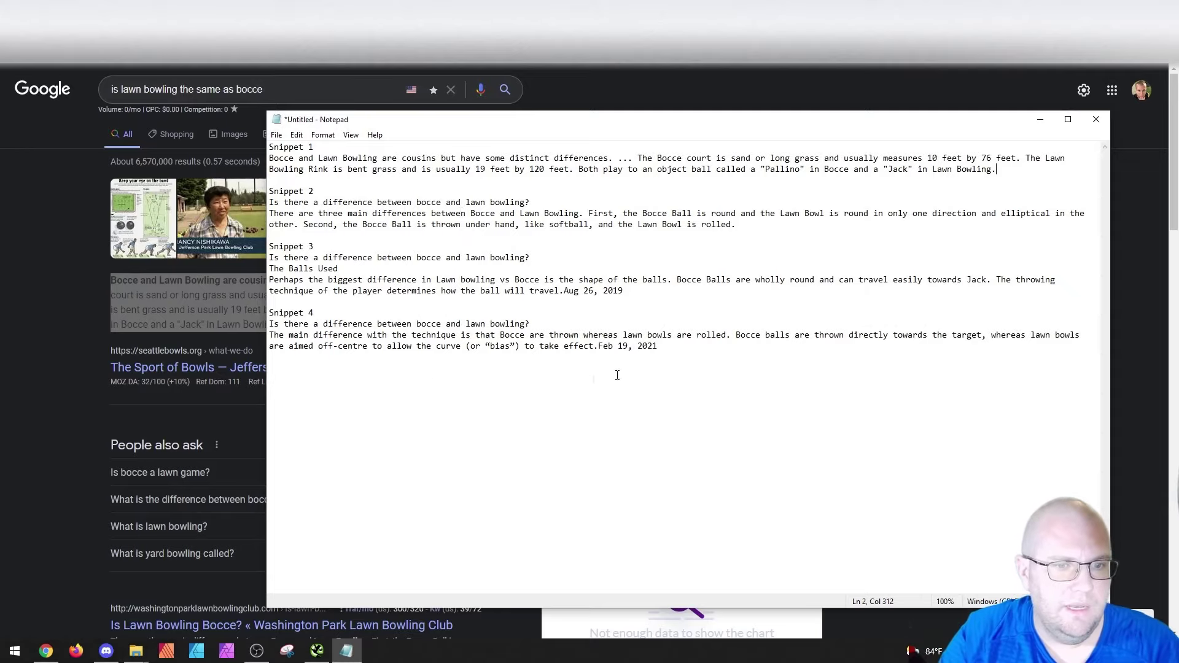
Add a new 'Snippet' heading underlined with '=============' below Snippet 4's text.
click(700, 379)
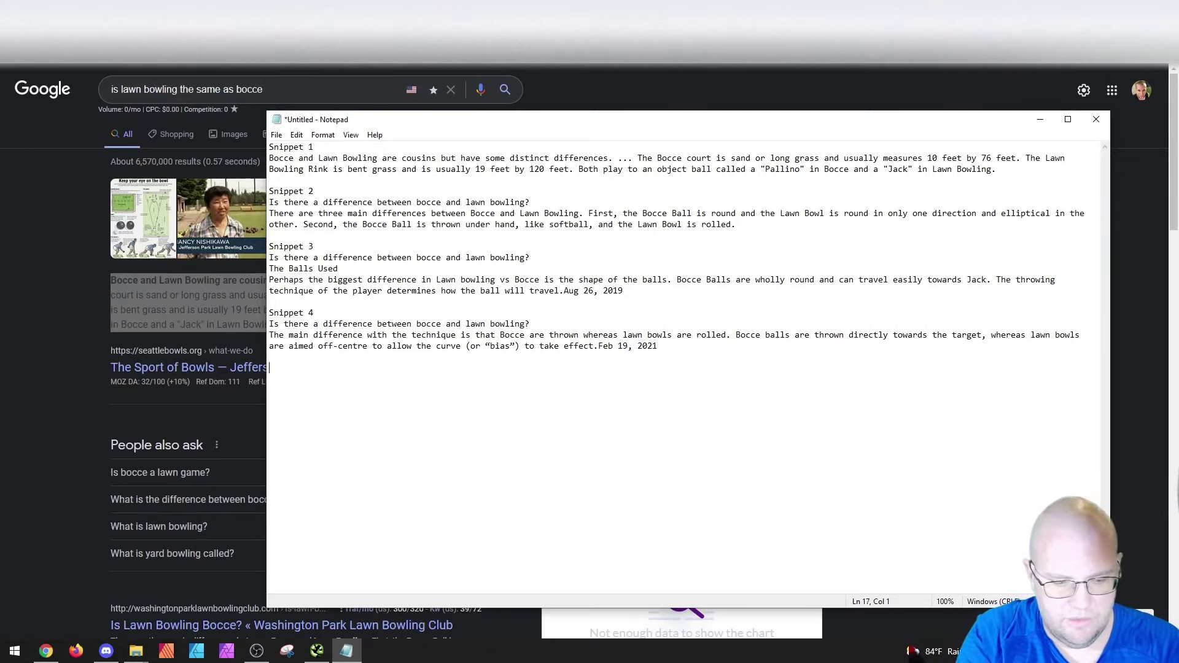
key(Return)
key(Return)
text(Snippet )
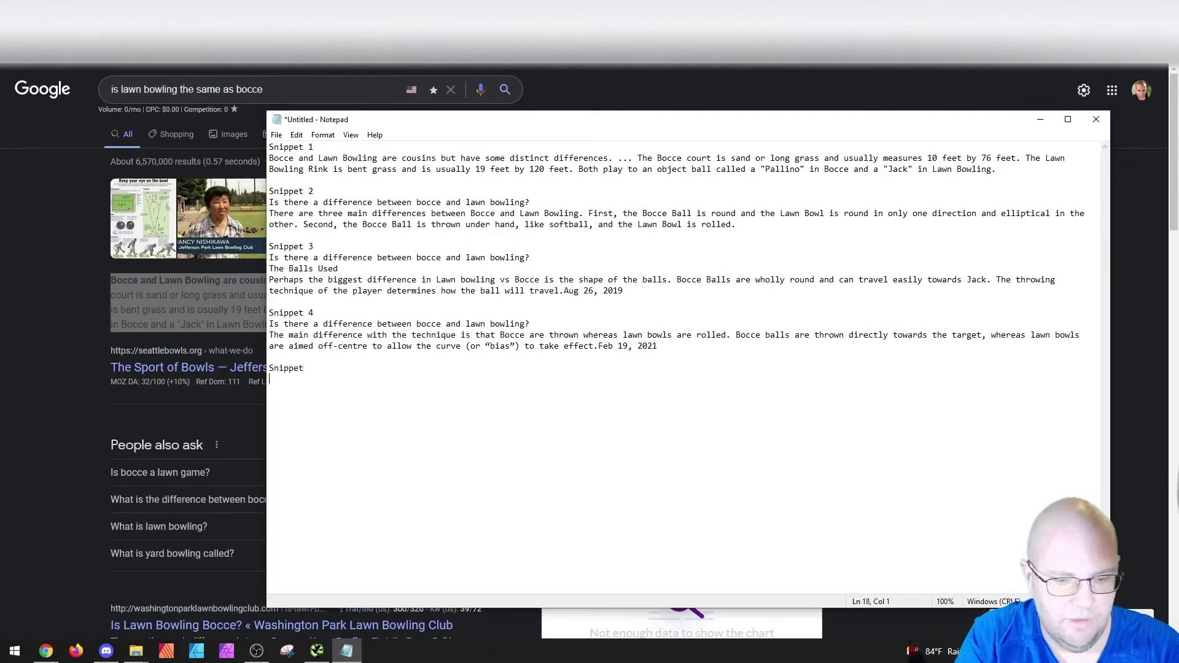
text(=============)
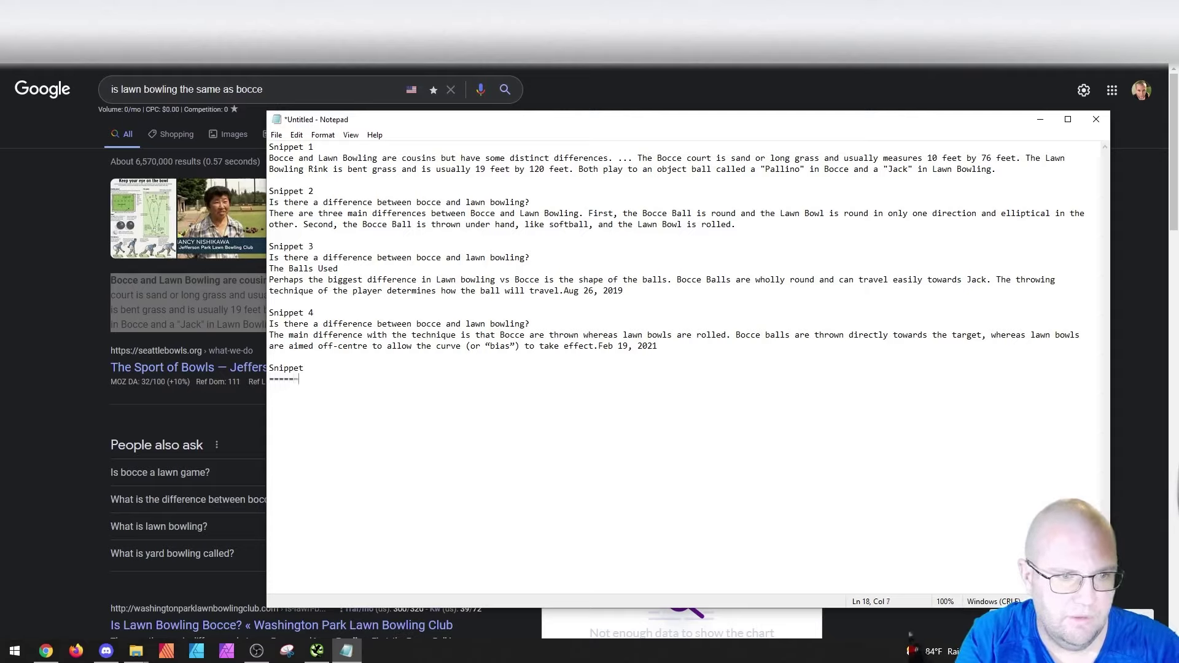
key(Return)
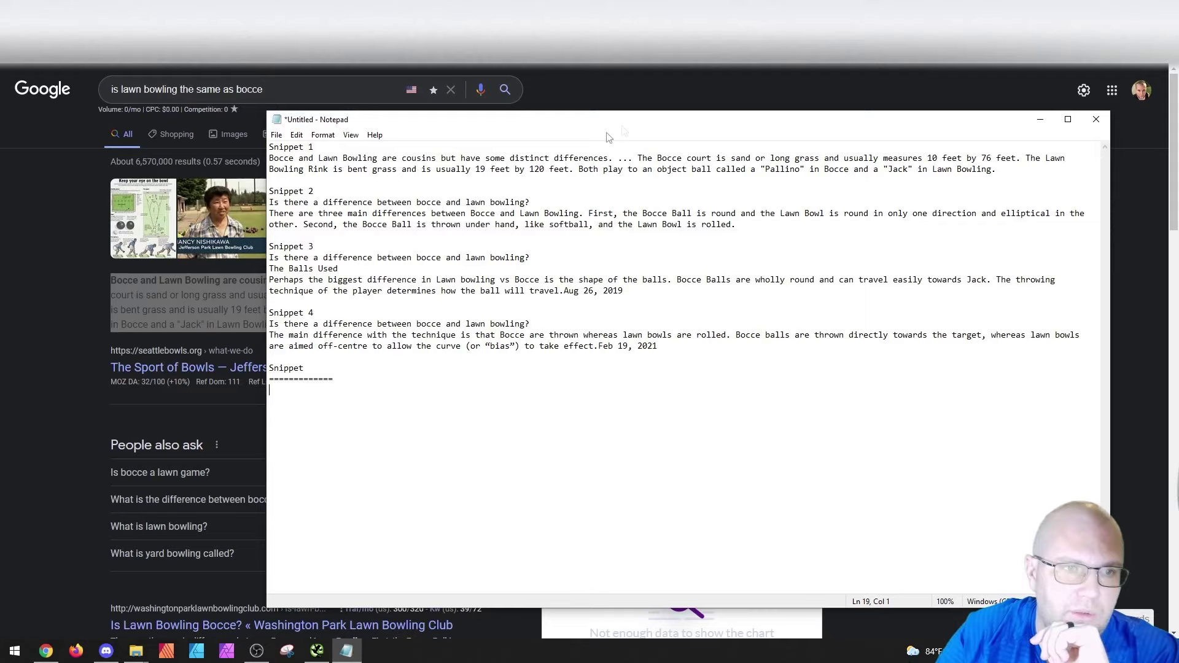
Add 'Lawn Bowling and bocce share many commonalities between each other.' and review Snippets 1–4.
text(Lawn Bowling and bocce share many commonalities between each other.)
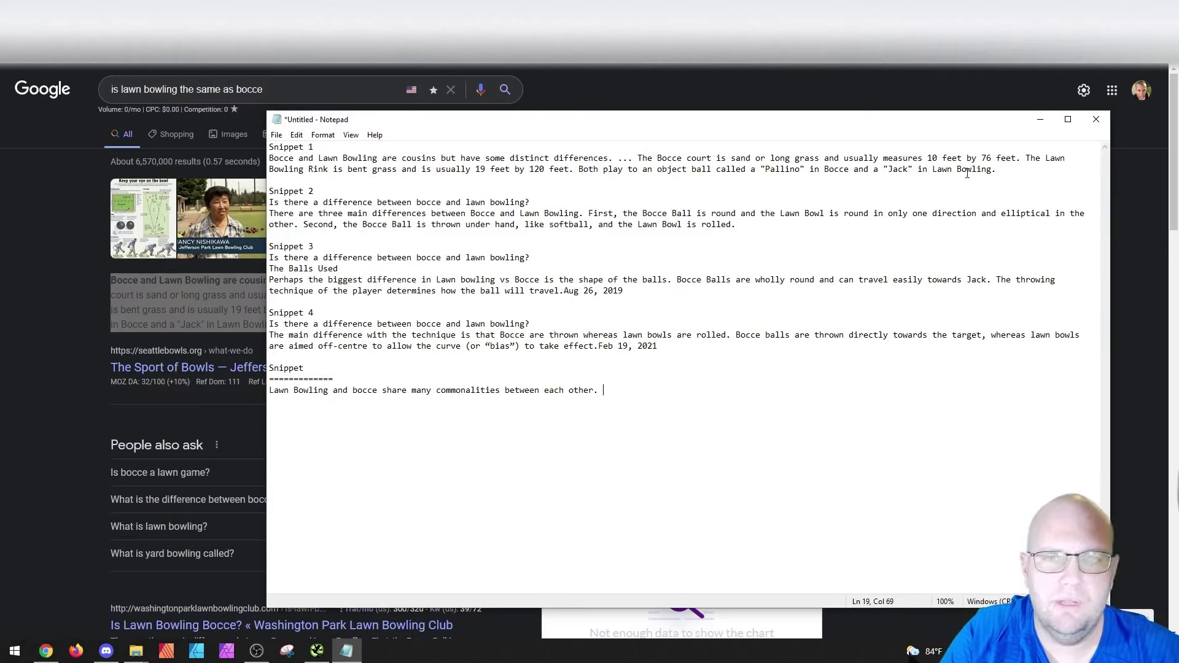
drag(994, 169, 270, 158)
drag(761, 227, 289, 202)
drag(667, 303, 270, 280)
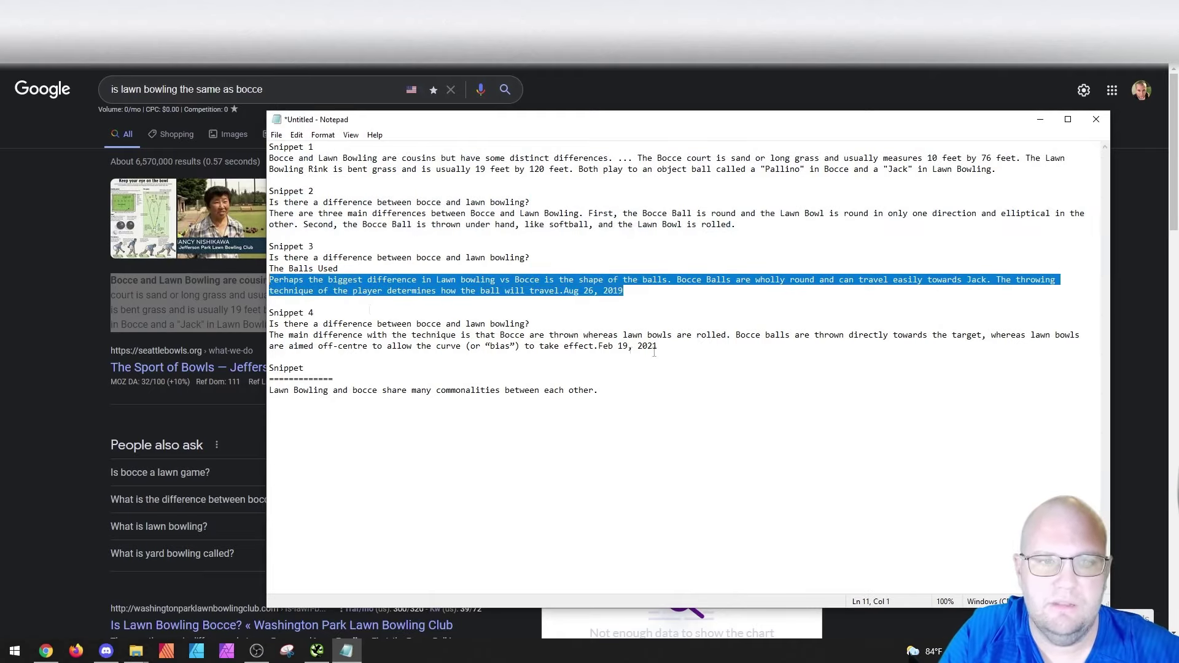
drag(658, 346, 271, 335)
click(635, 398)
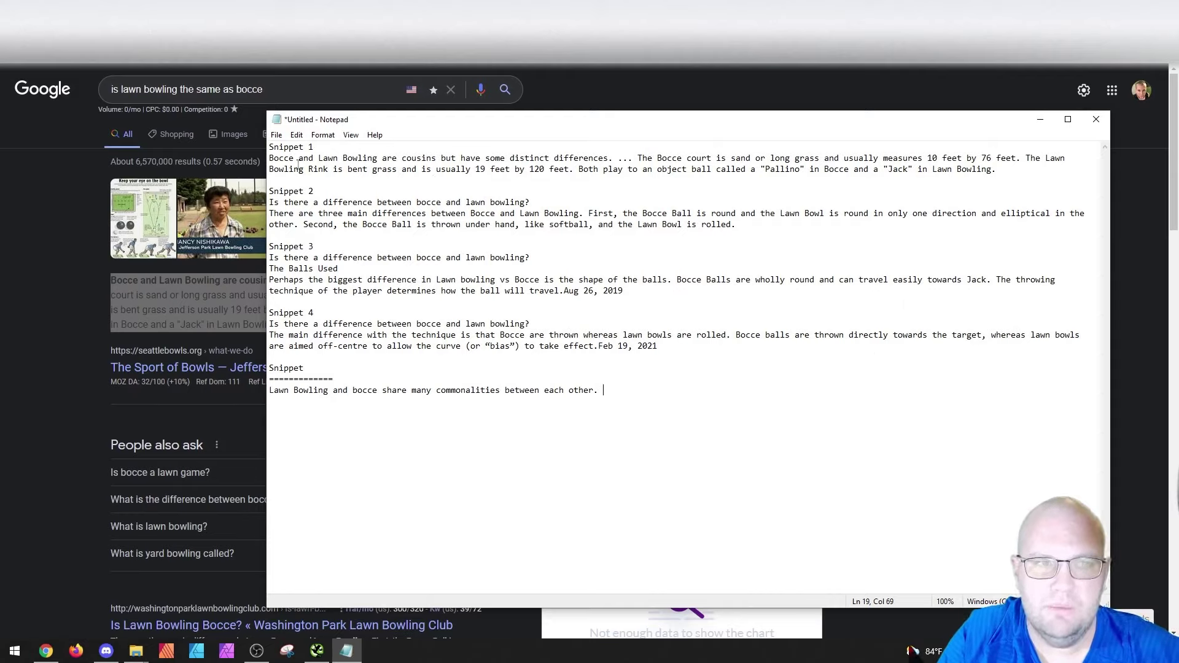
Compare the draft sentence against Snippets 1 through 4 again, ending at the draft.
drag(270, 158, 1025, 169)
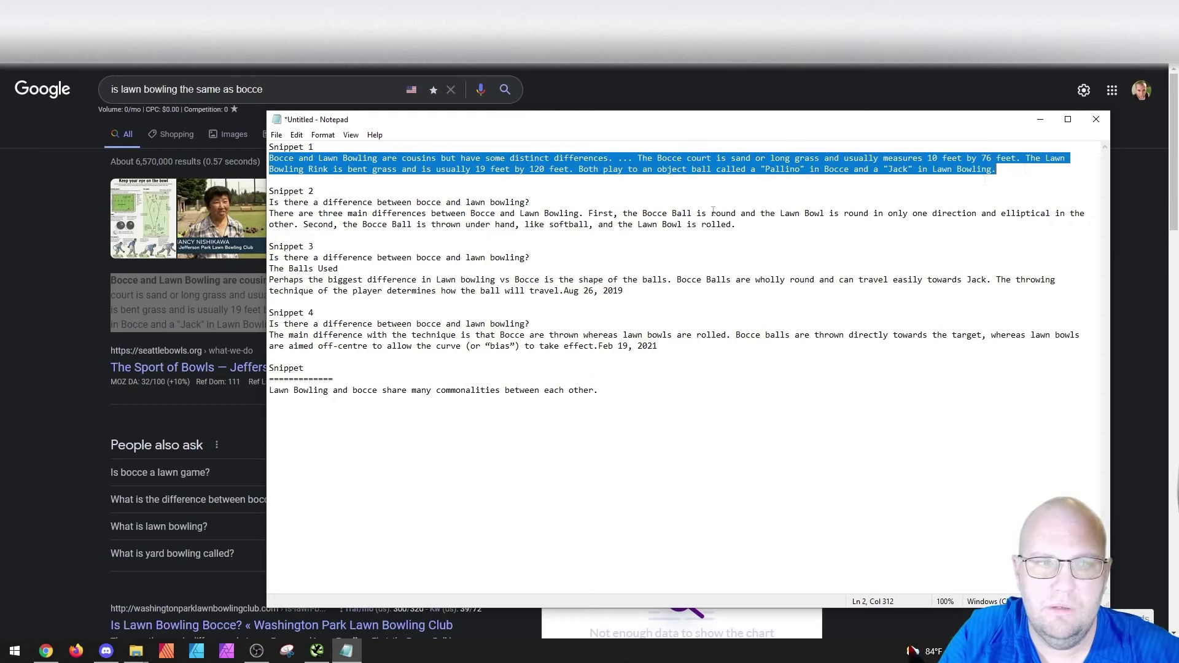
click(665, 212)
drag(819, 225, 270, 213)
drag(623, 291, 269, 291)
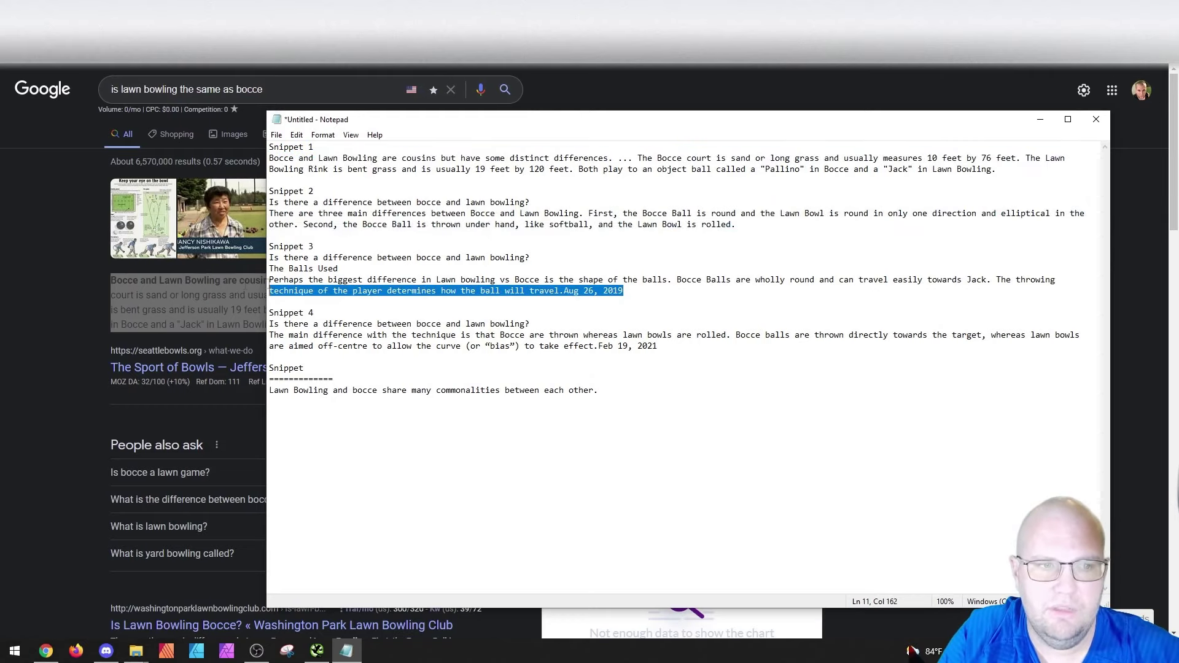
drag(704, 347, 261, 323)
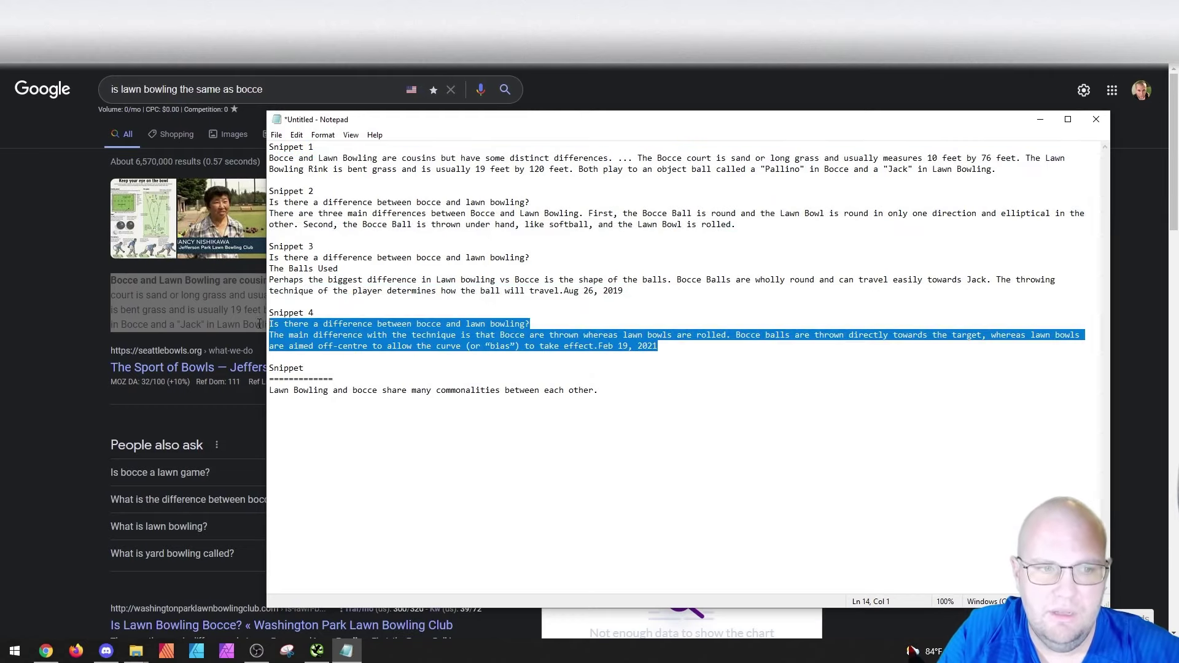
click(681, 371)
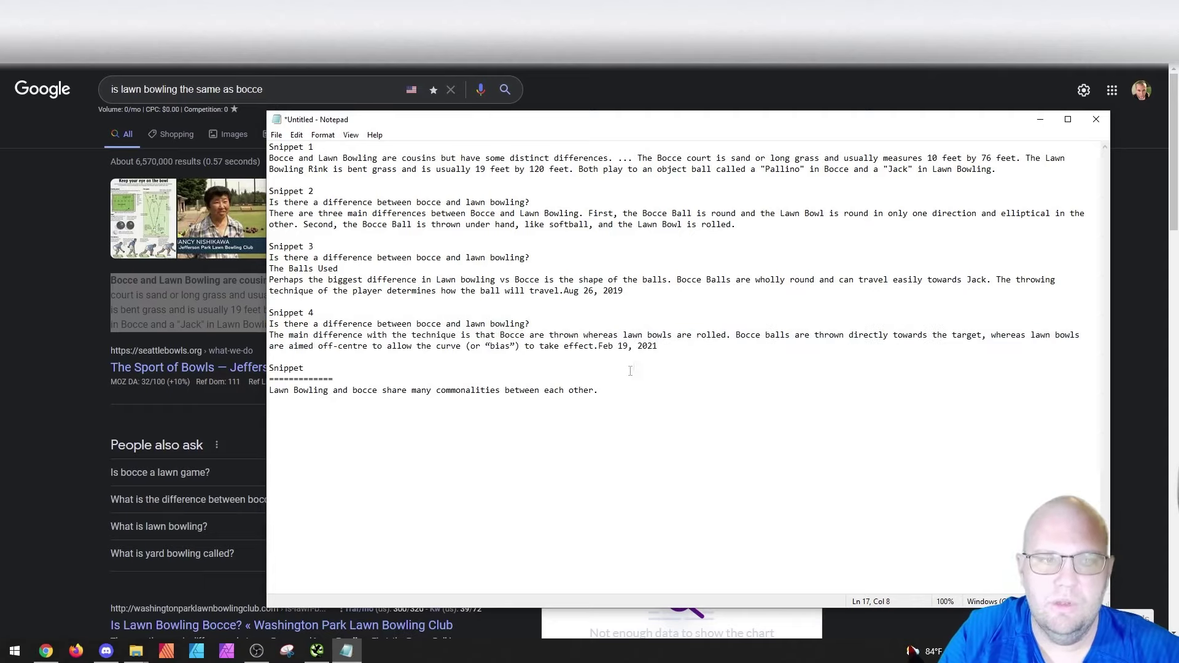
click(651, 404)
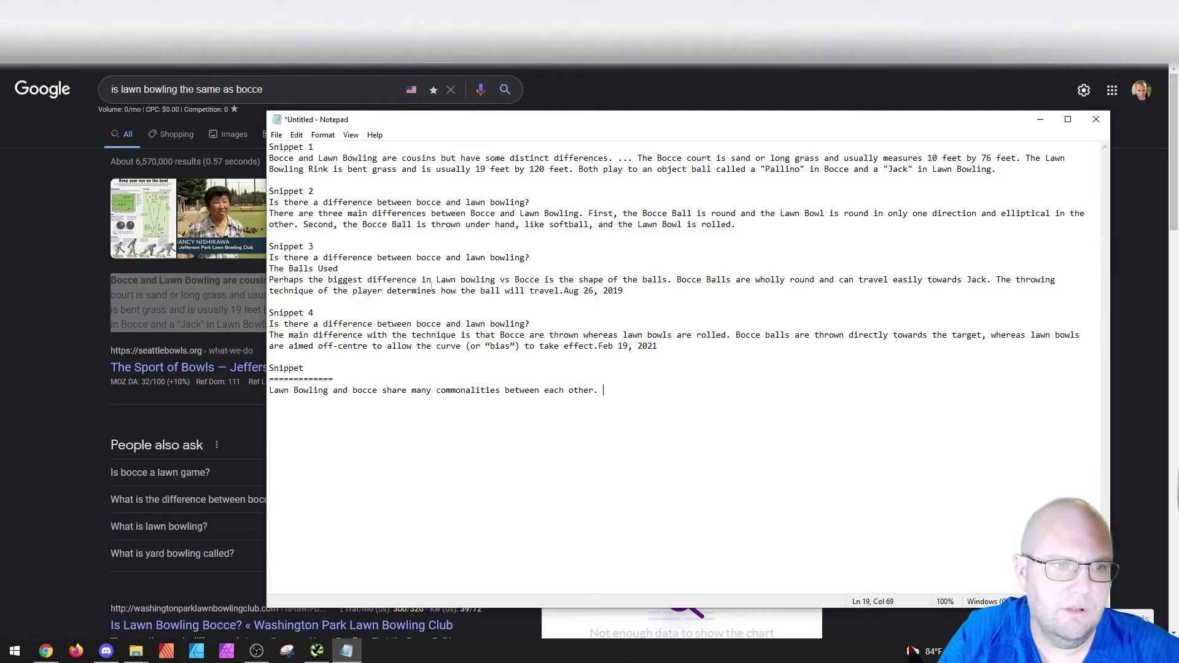
Return to the plain lawn bowling vs bocce results and select the featured snippet and query.
click(34, 268)
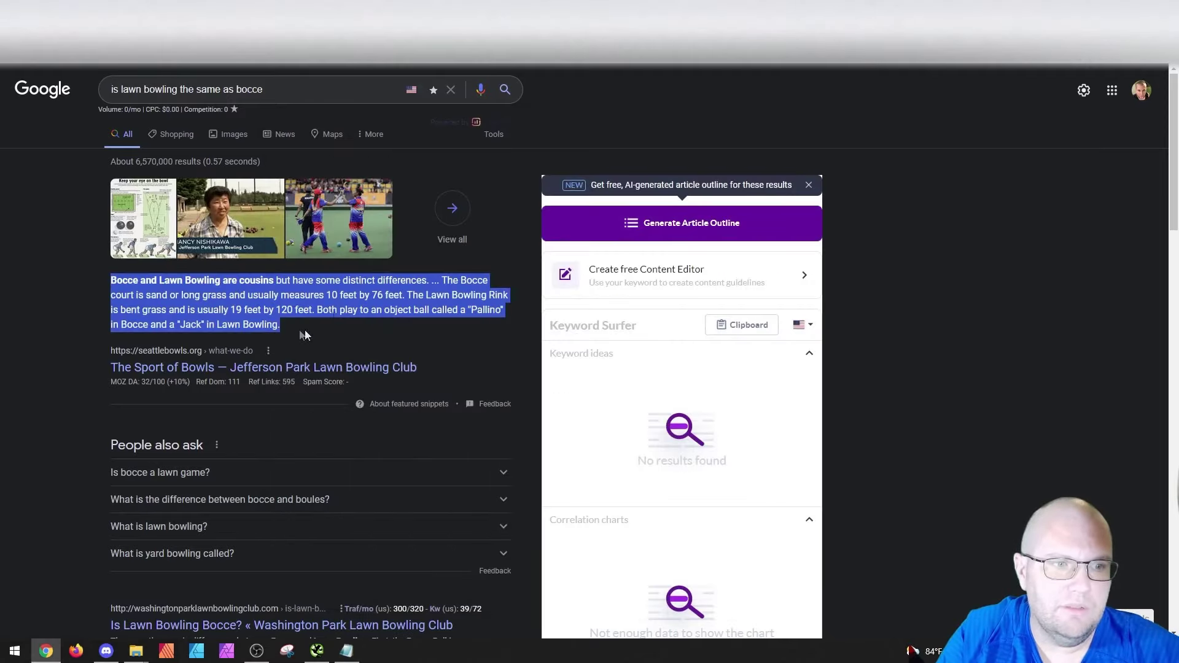
click(505, 243)
click(310, 89)
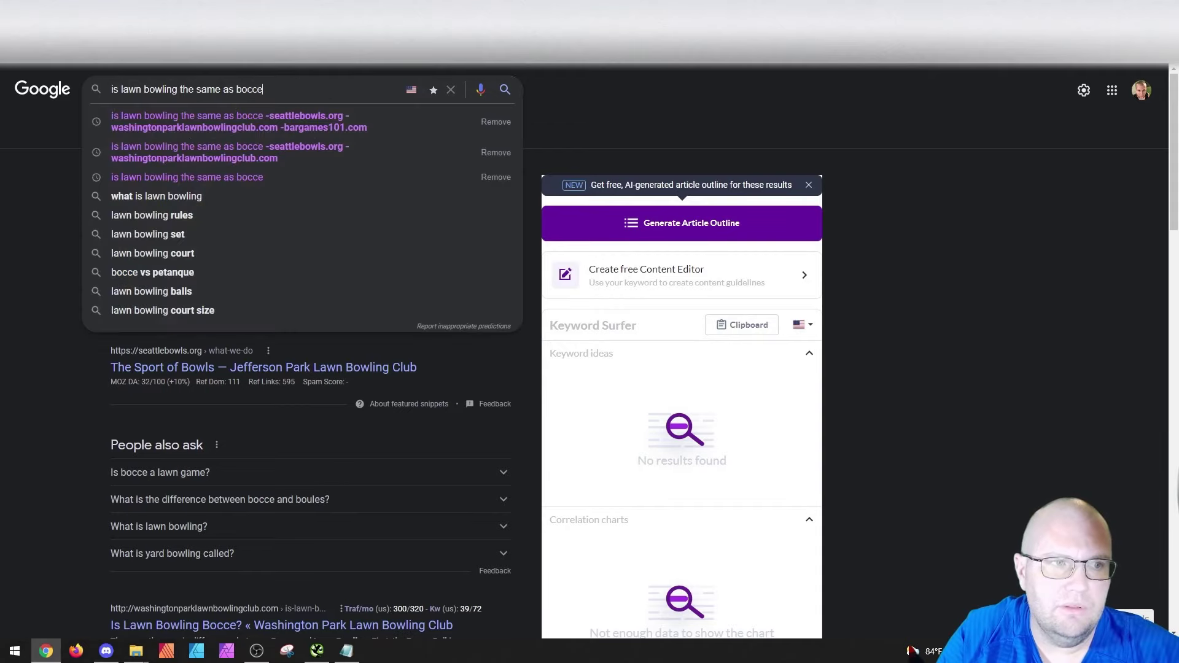
click(48, 156)
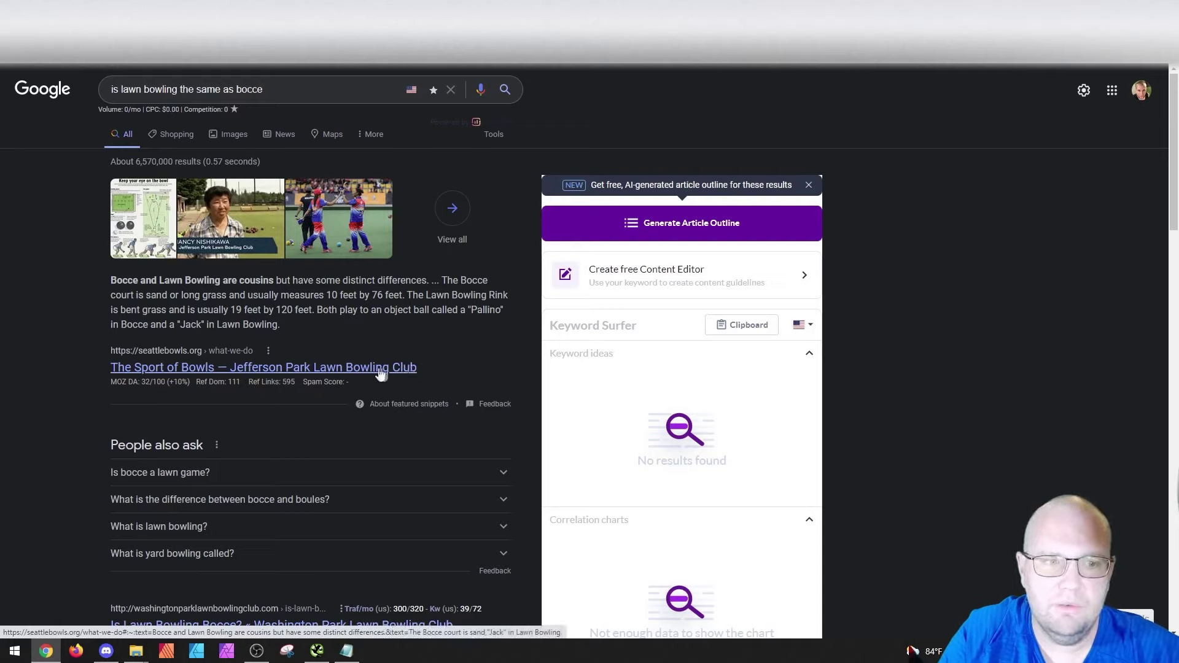
drag(293, 325, 95, 284)
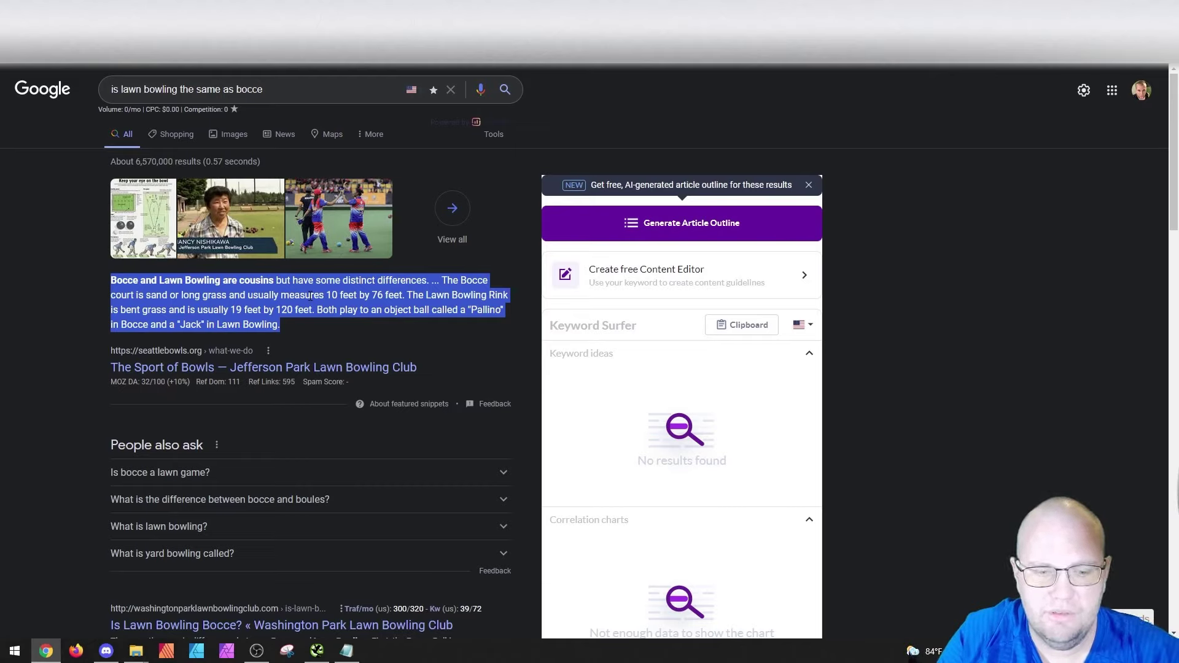
drag(267, 90, 100, 89)
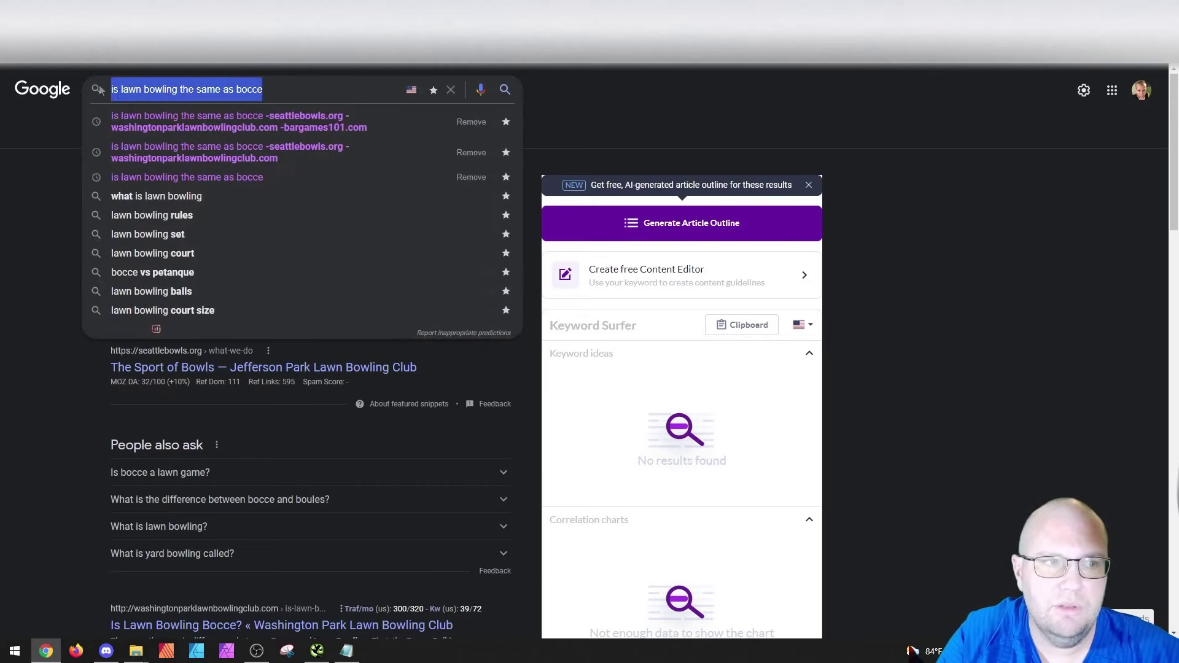
click(638, 77)
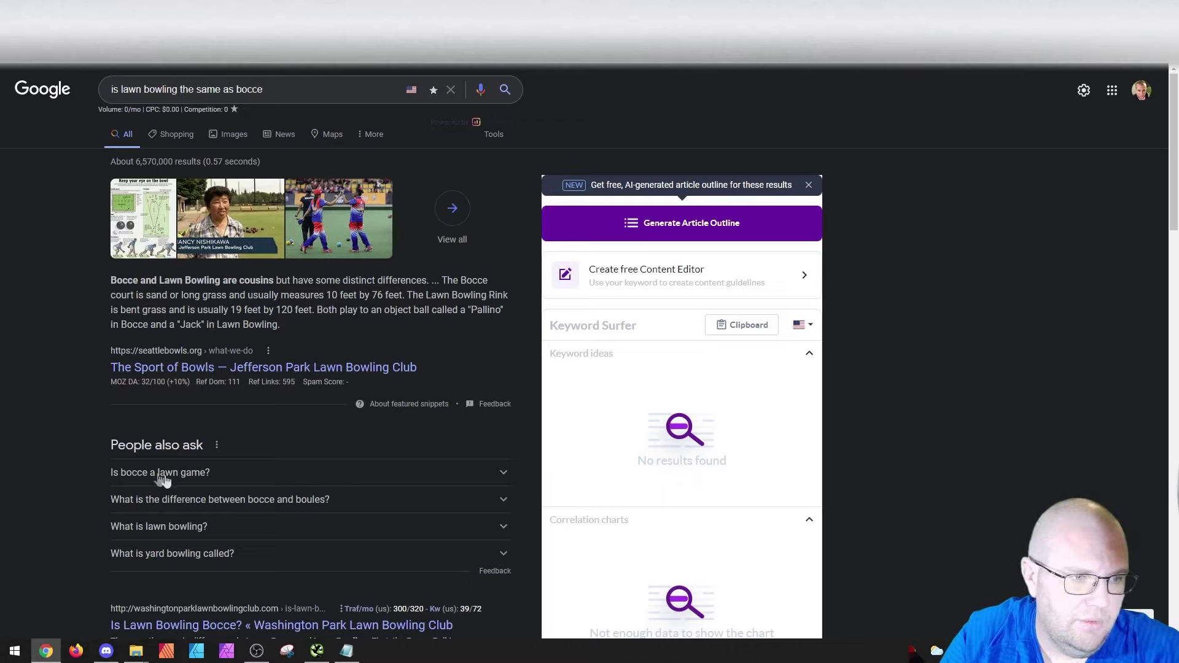
Search 'what is the difference between bocce and boules', dropping the trailing question mark.
click(330, 502)
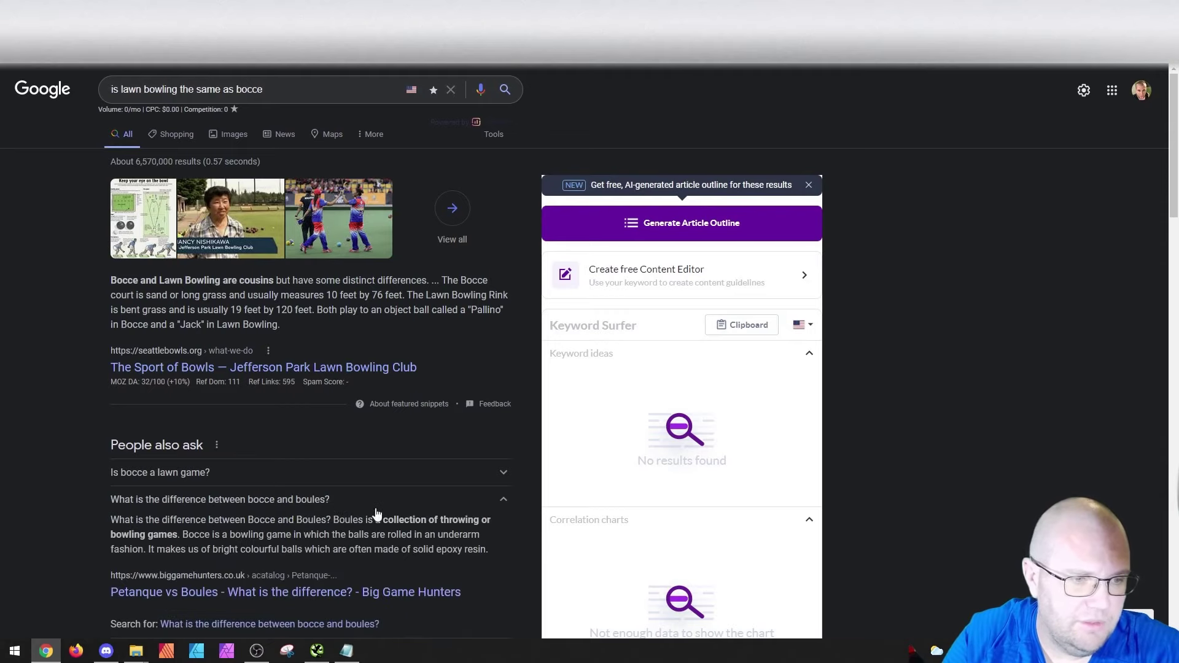
scroll(273, 556, down, 1)
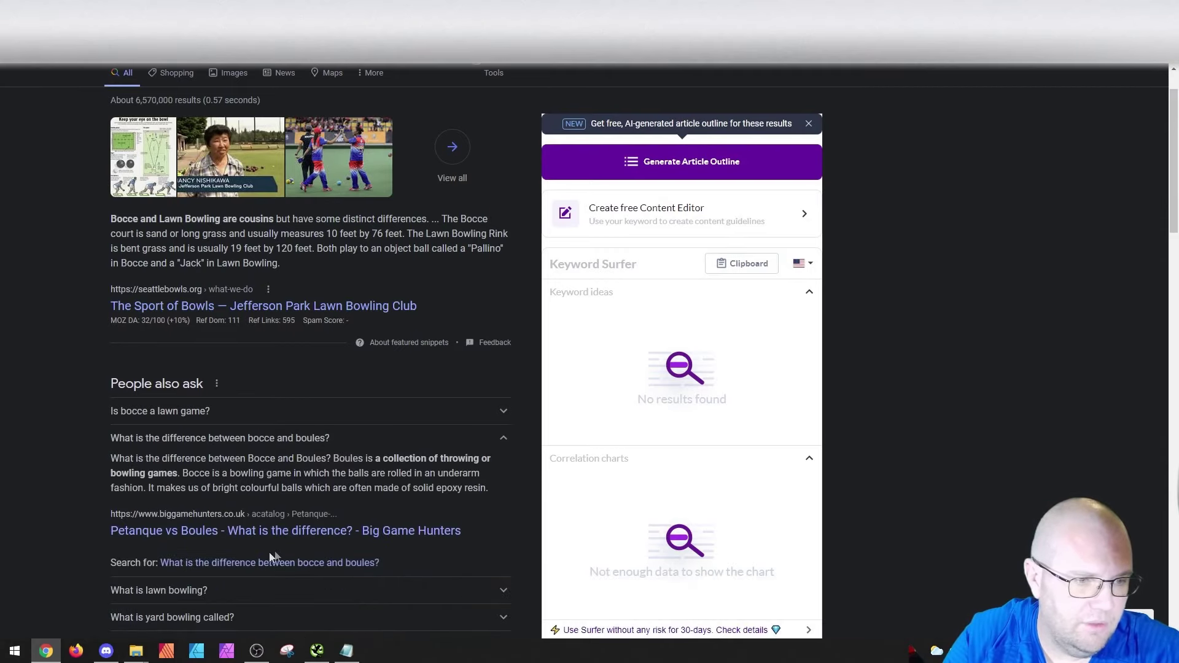
click(304, 562)
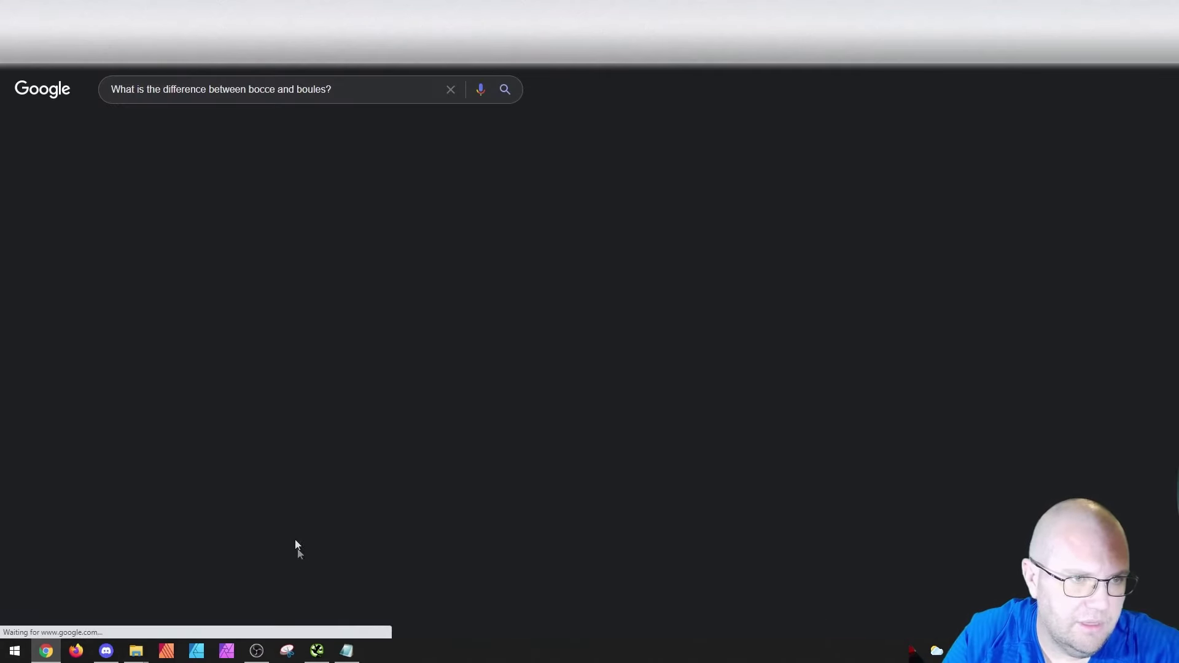
click(348, 88)
key(BackSpace)
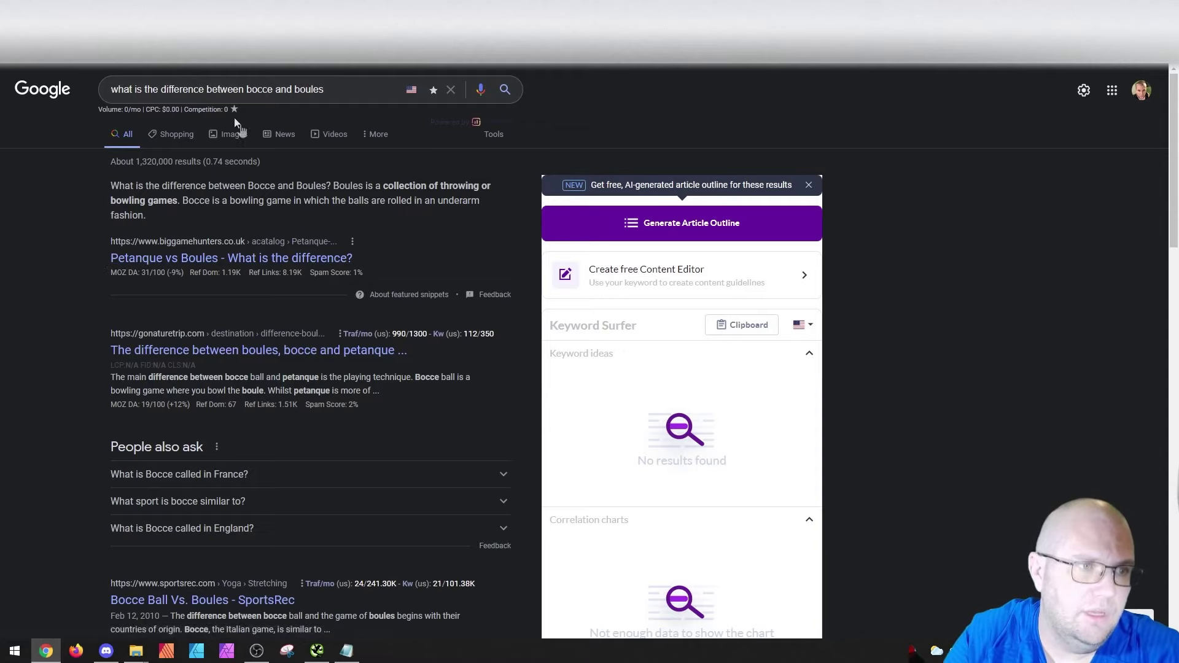
Select the Big Game Hunters featured snippet paragraph, then place the caret at the query's end.
drag(177, 201, 121, 201)
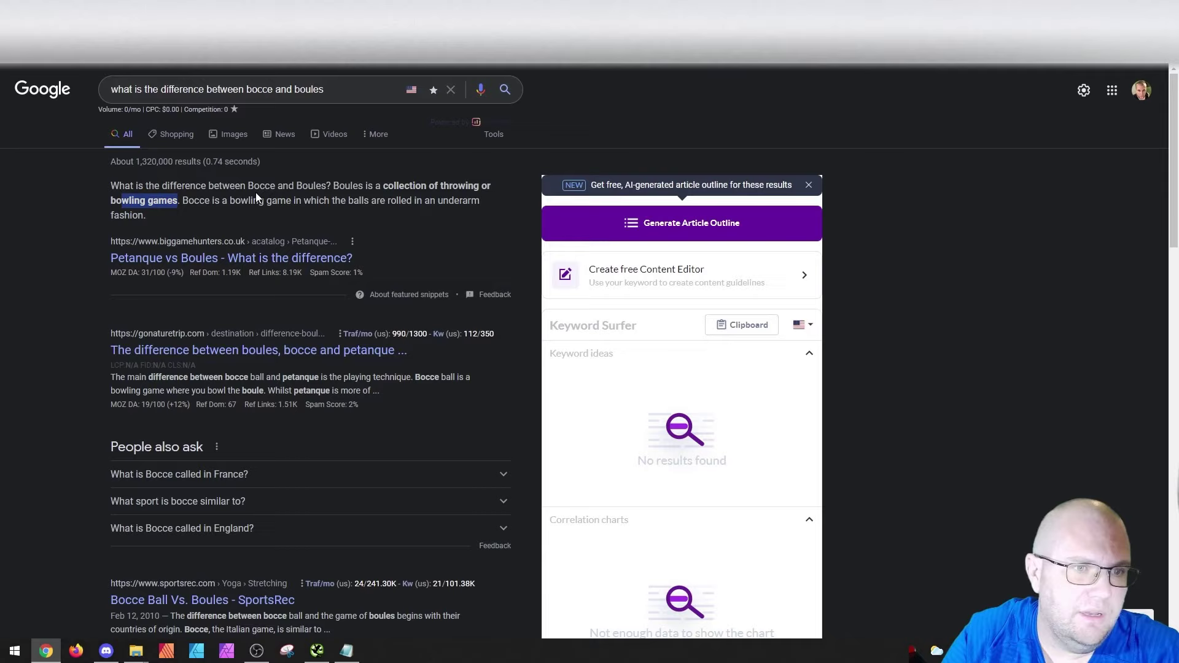
drag(146, 215, 111, 185)
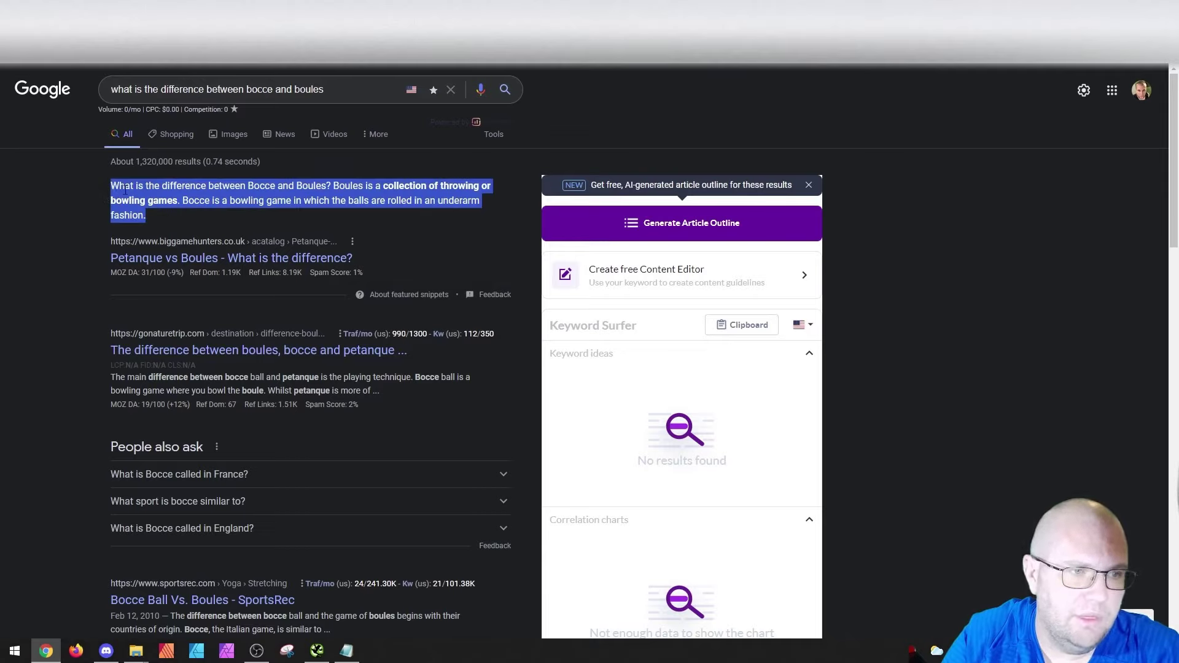
click(227, 218)
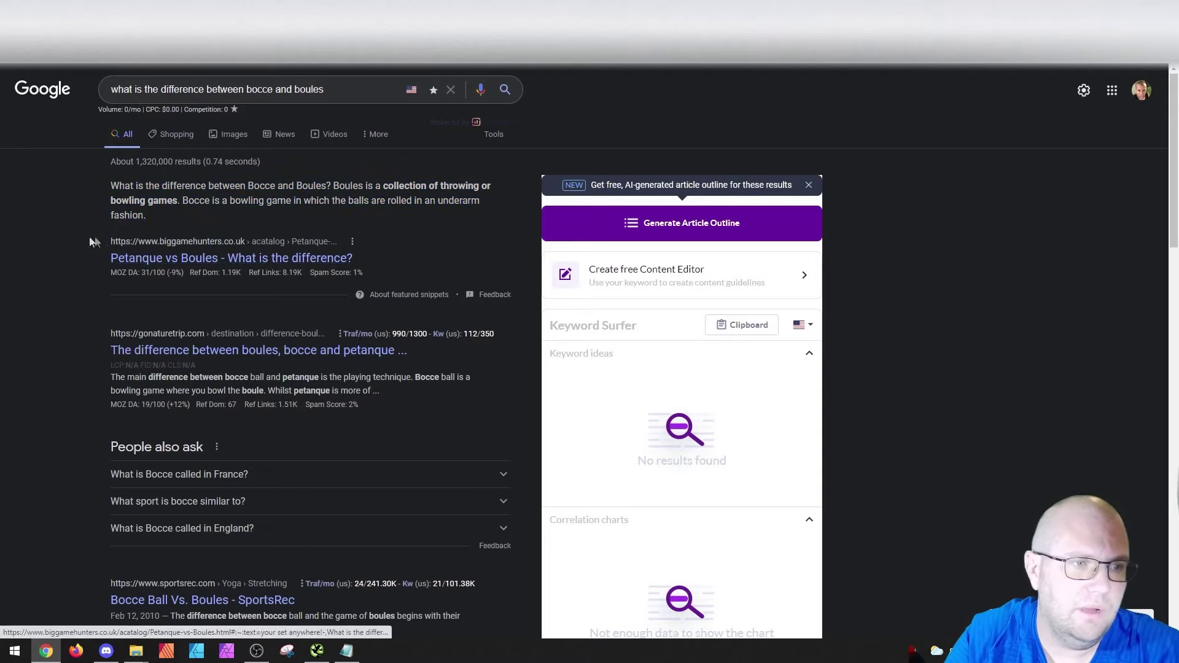
click(327, 91)
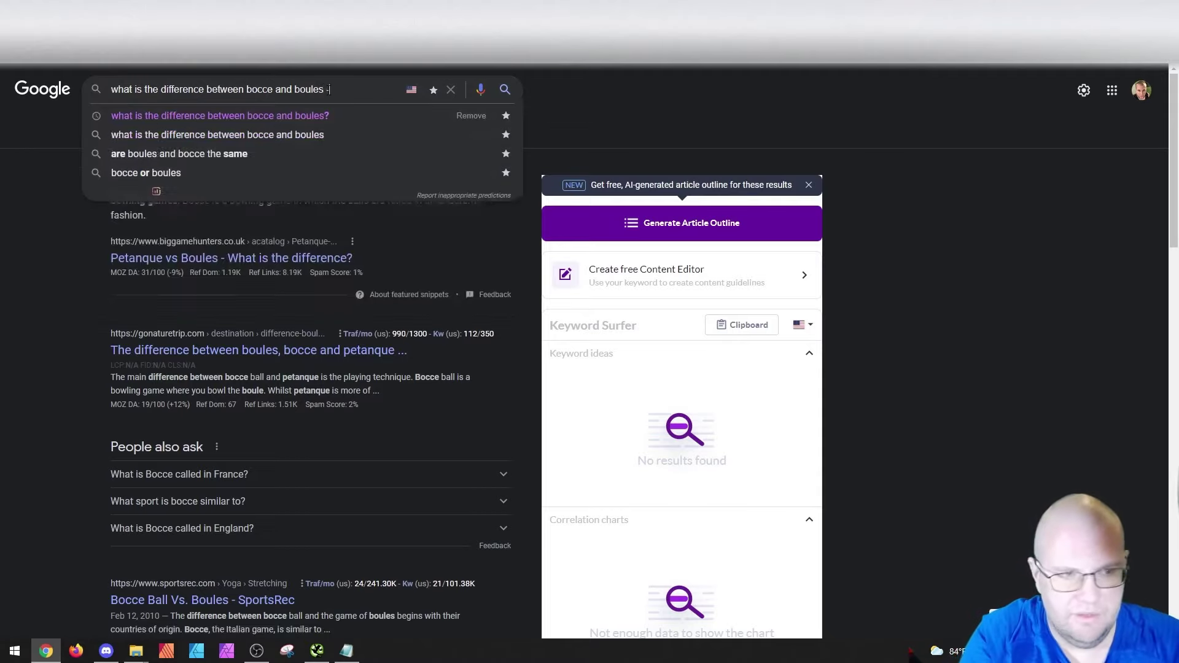
Append -biggamehunters.co.uk to the bocce vs boules query and run it.
text(-biggame)
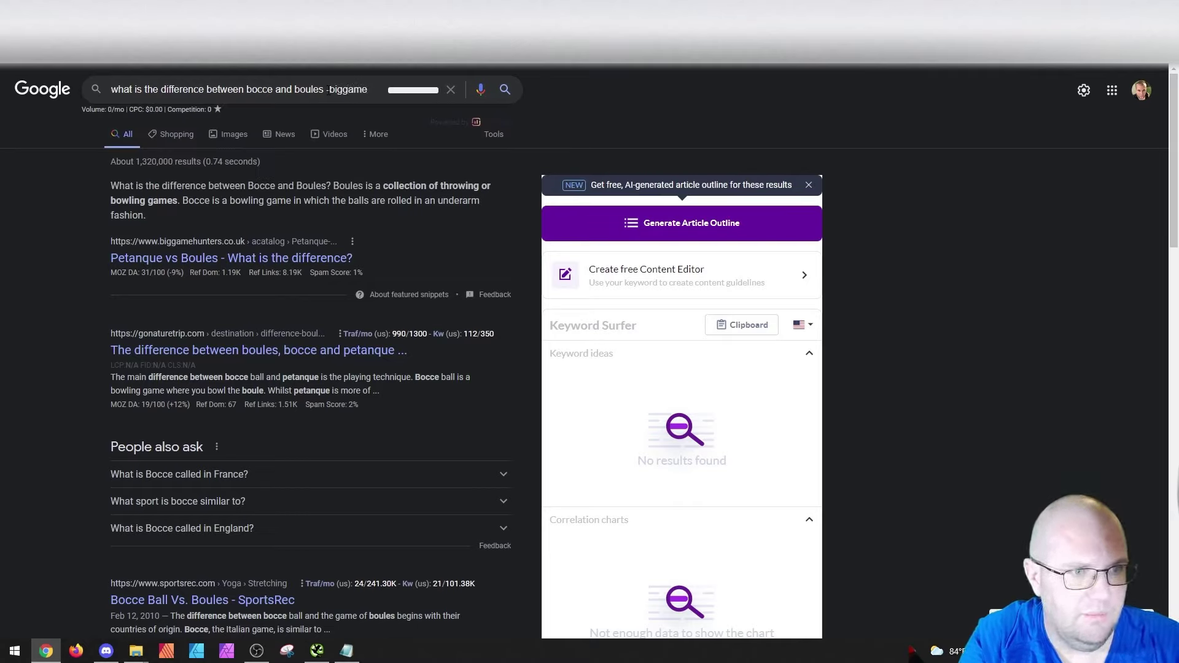
text(hunters.)
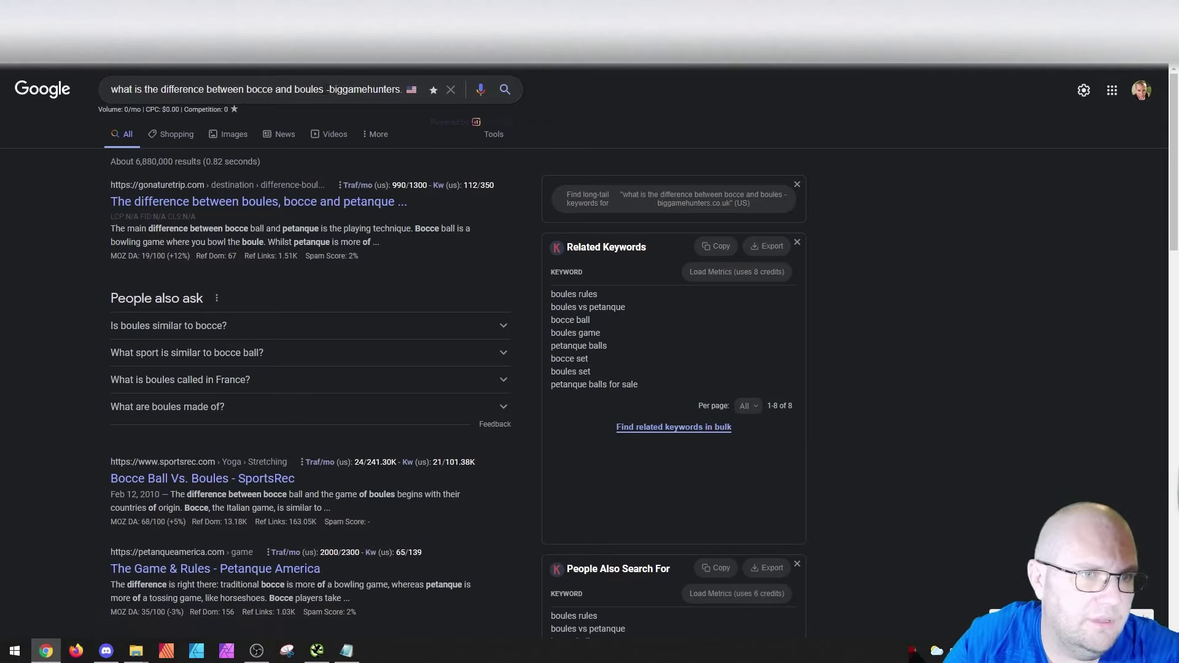
click(329, 89)
click(635, 108)
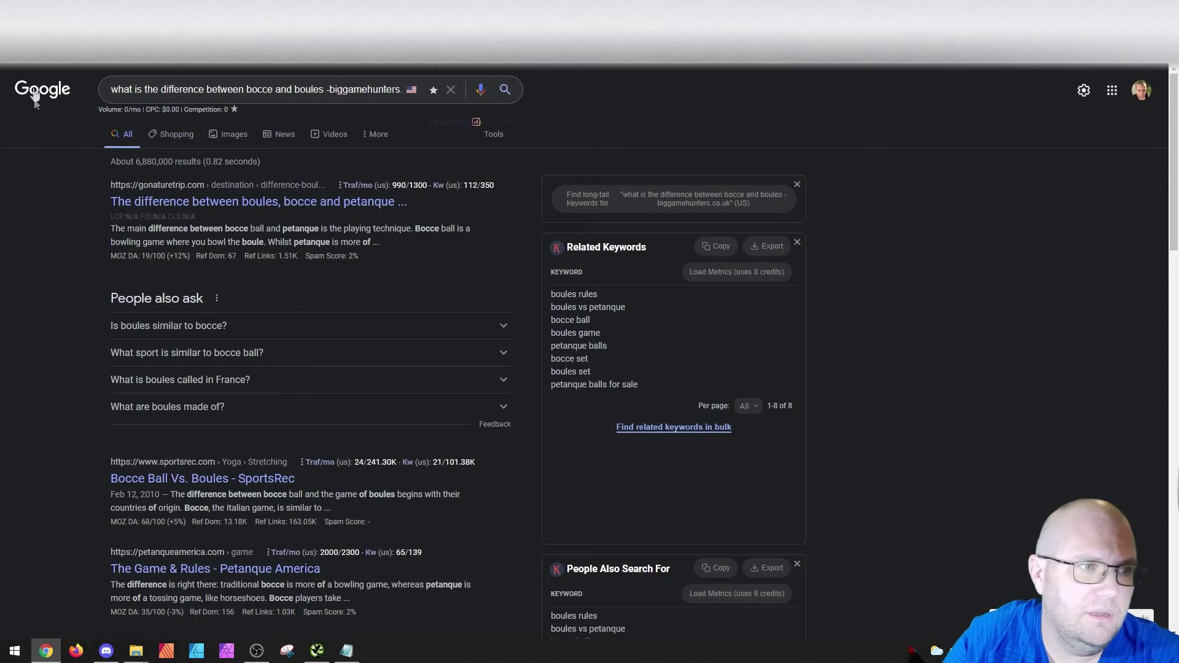
Go back and pick the 'what does bocce mean' suggestion to get its dictionary definition.
key(alt+Left)
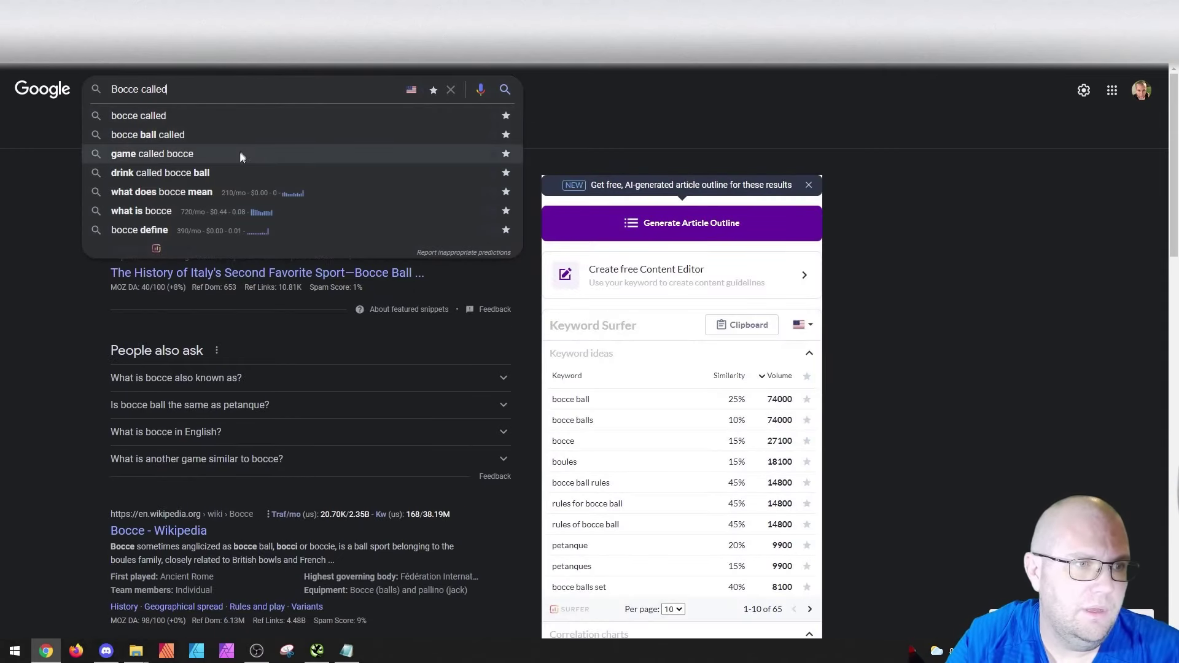
click(189, 193)
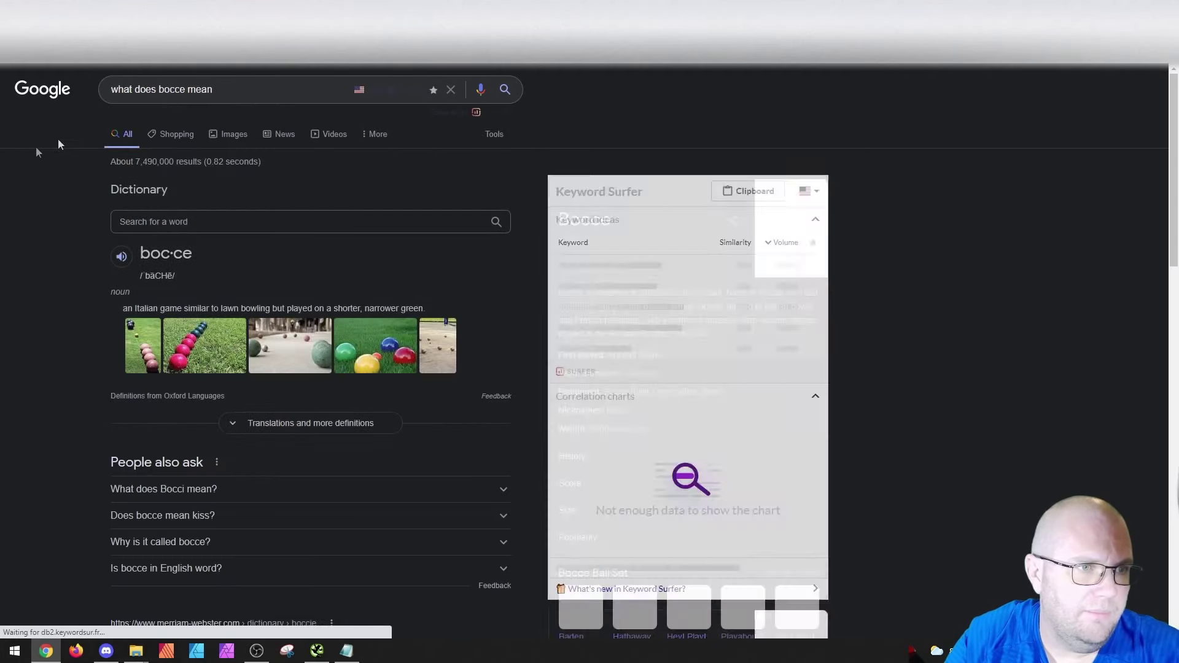
click(245, 89)
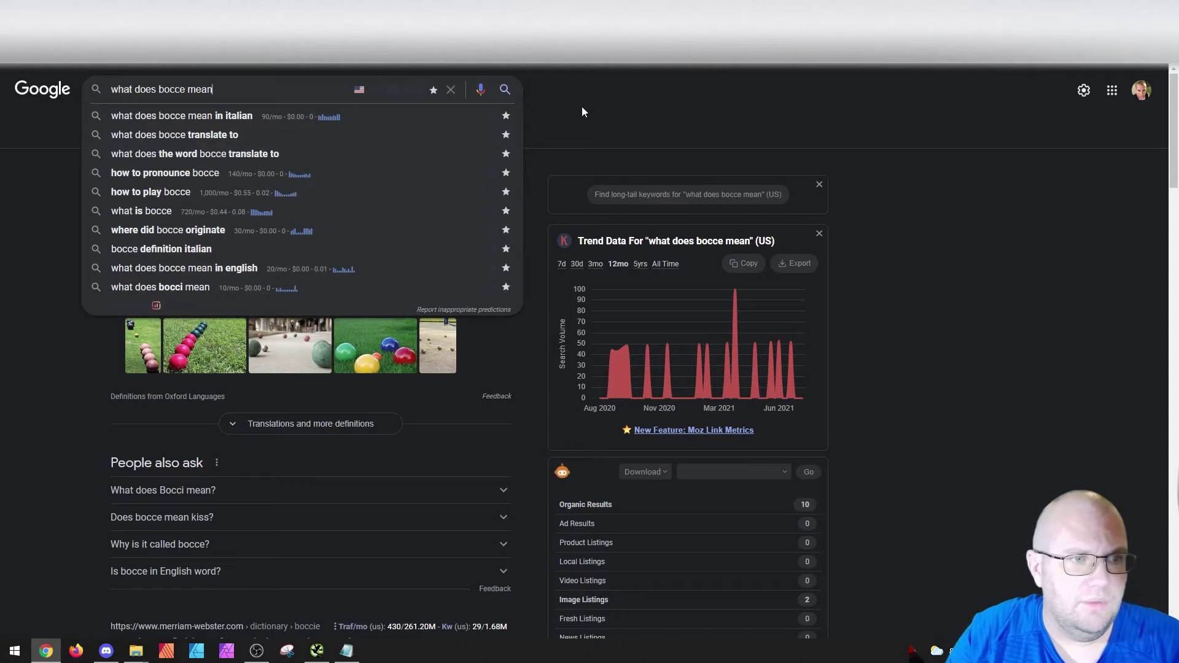
click(7, 179)
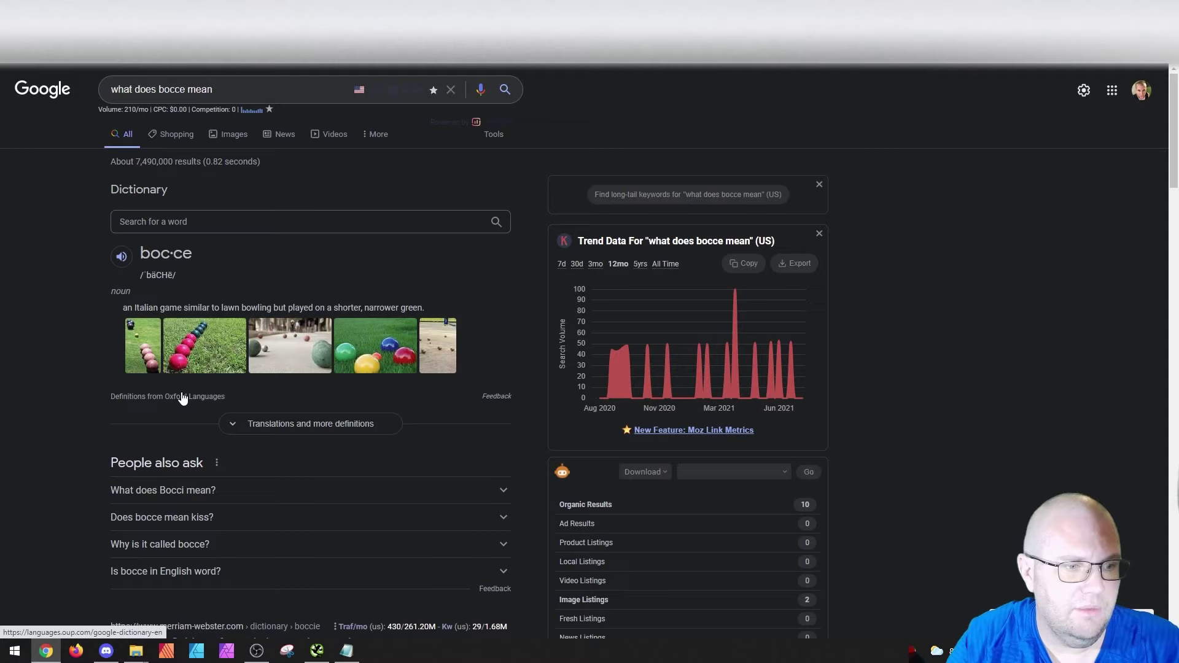
click(269, 92)
text(-)
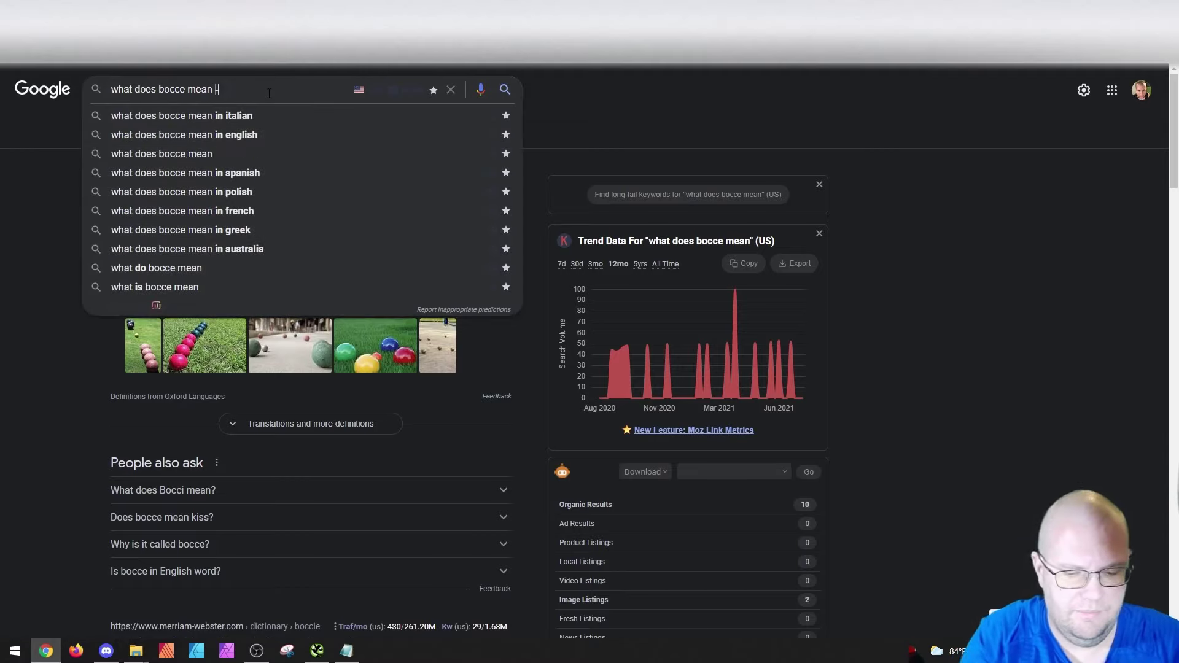
text(lango)
text(uage)
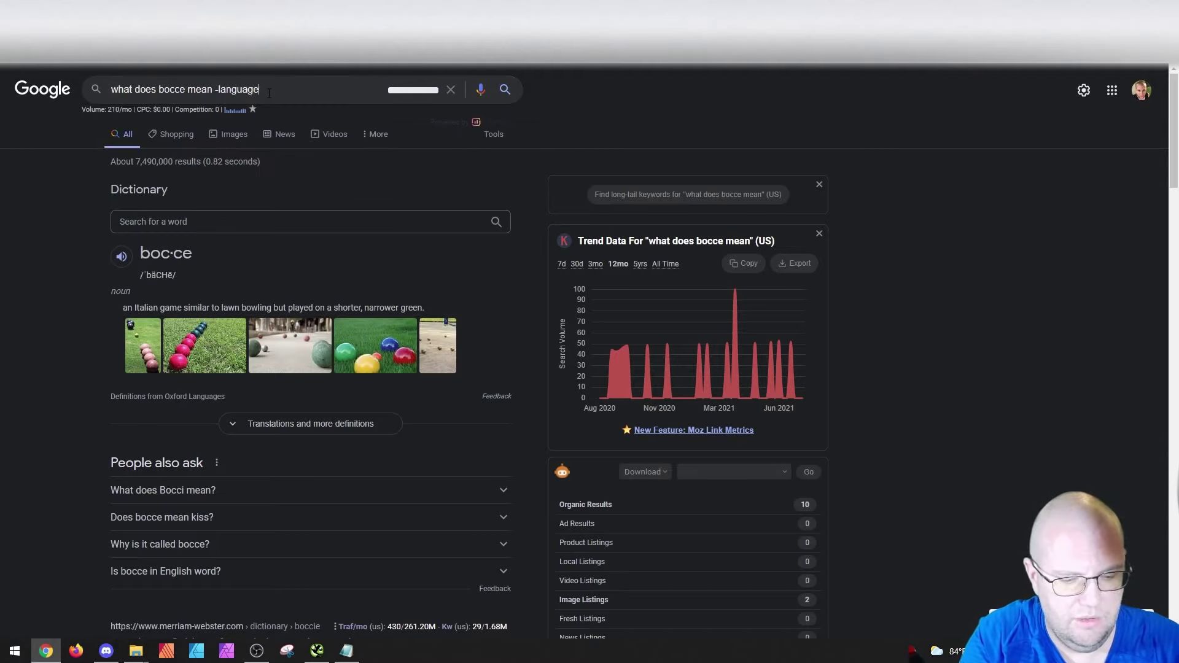
text(s.cup.com)
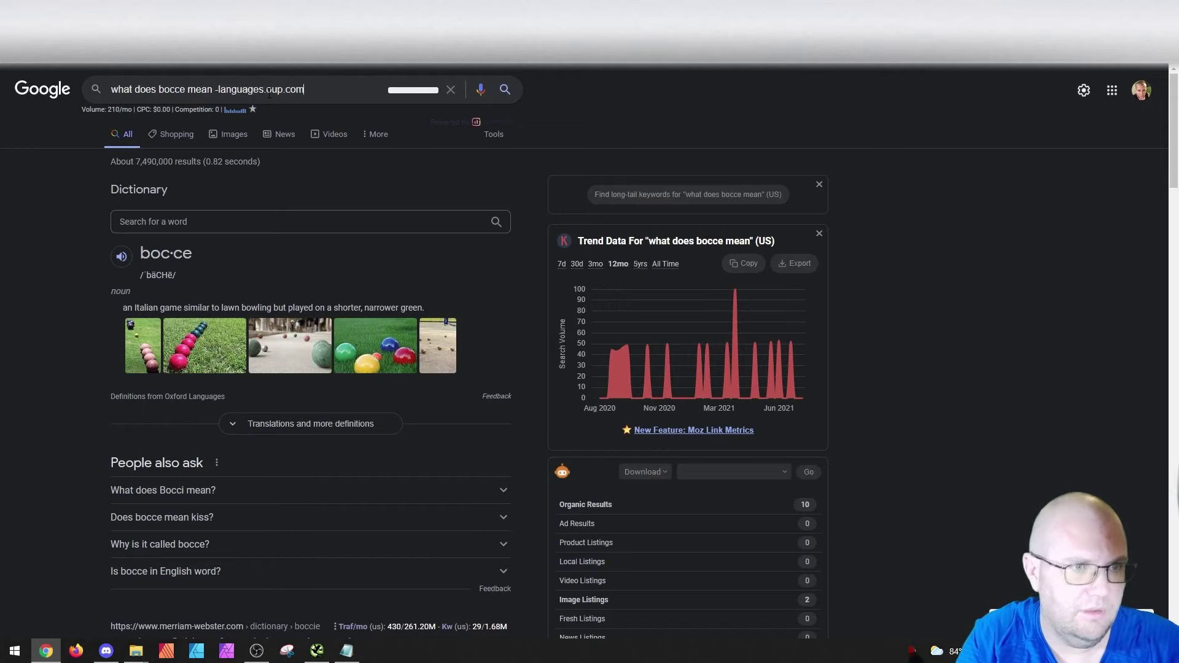
key(Return)
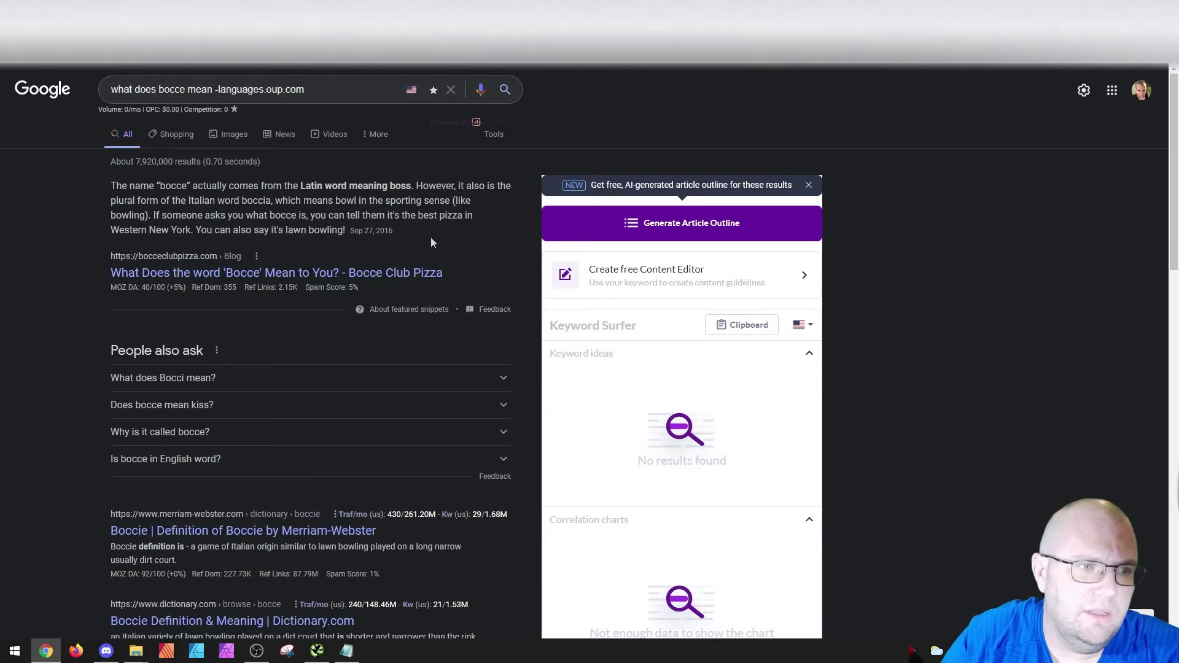
drag(402, 233, 110, 185)
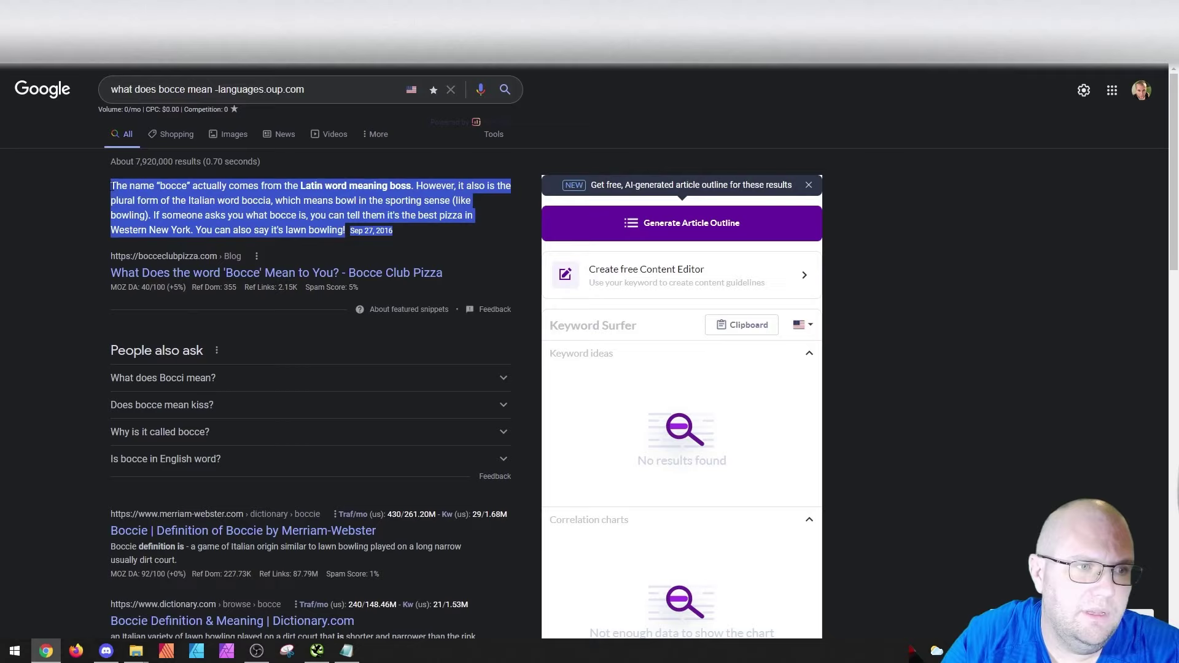
click(101, 252)
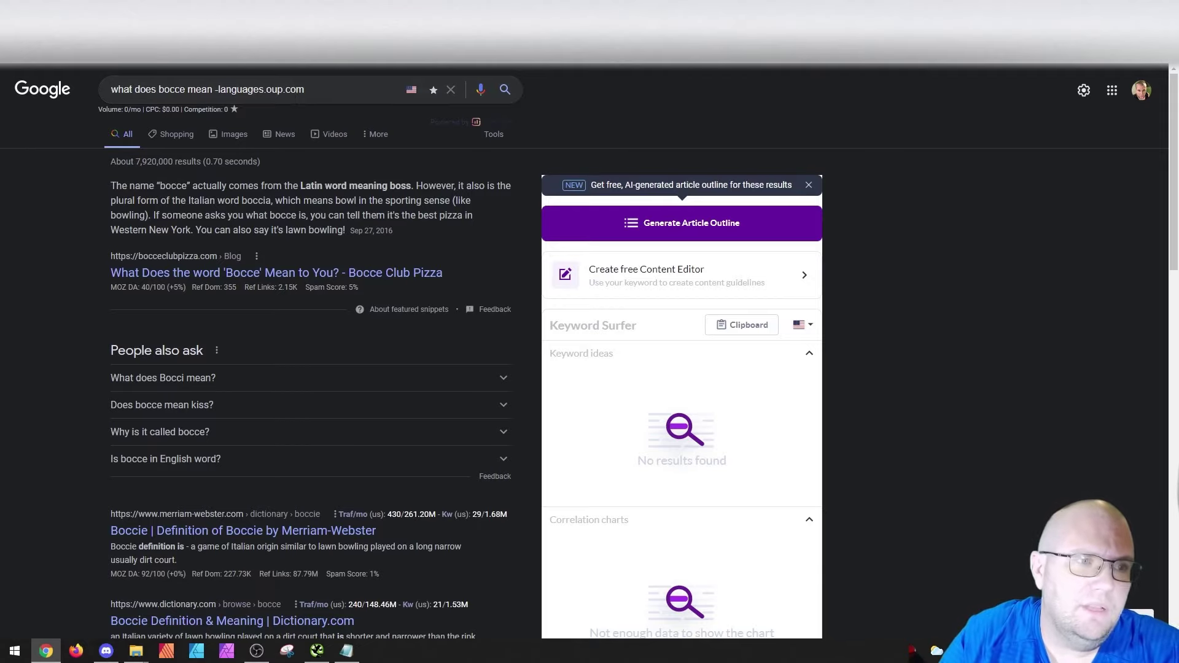
key(alt+Left)
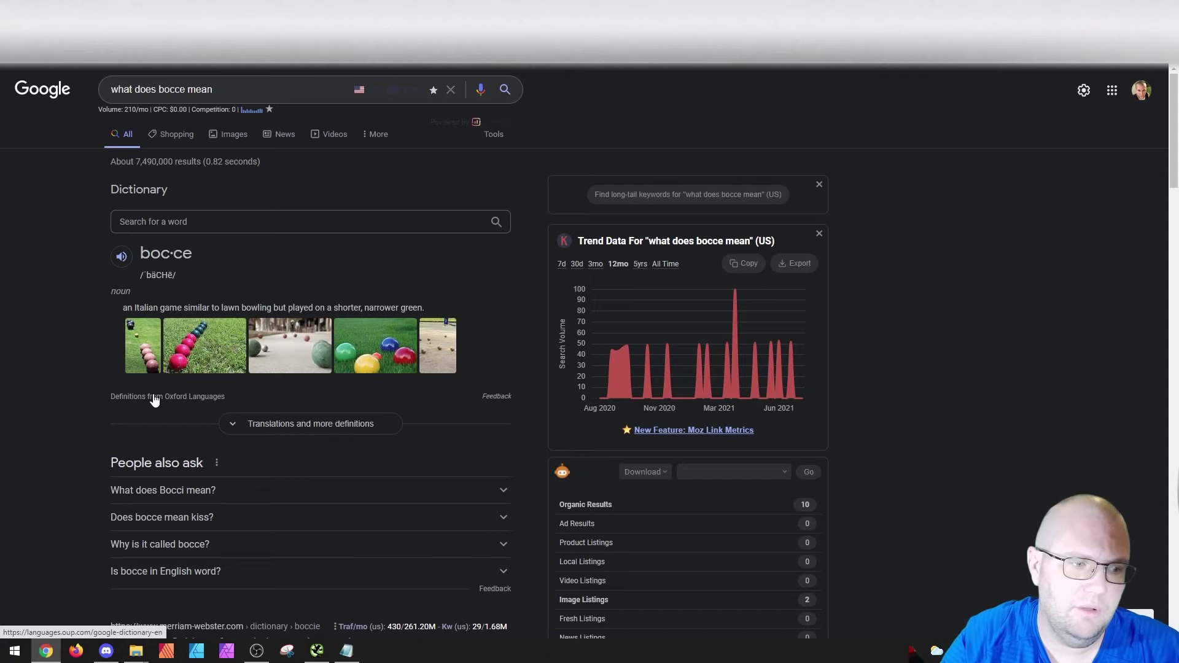
Rerun the bocce meaning search with -bocceclubpizzza.com appended to exclude the pizza site.
scroll(49, 375, down, 4)
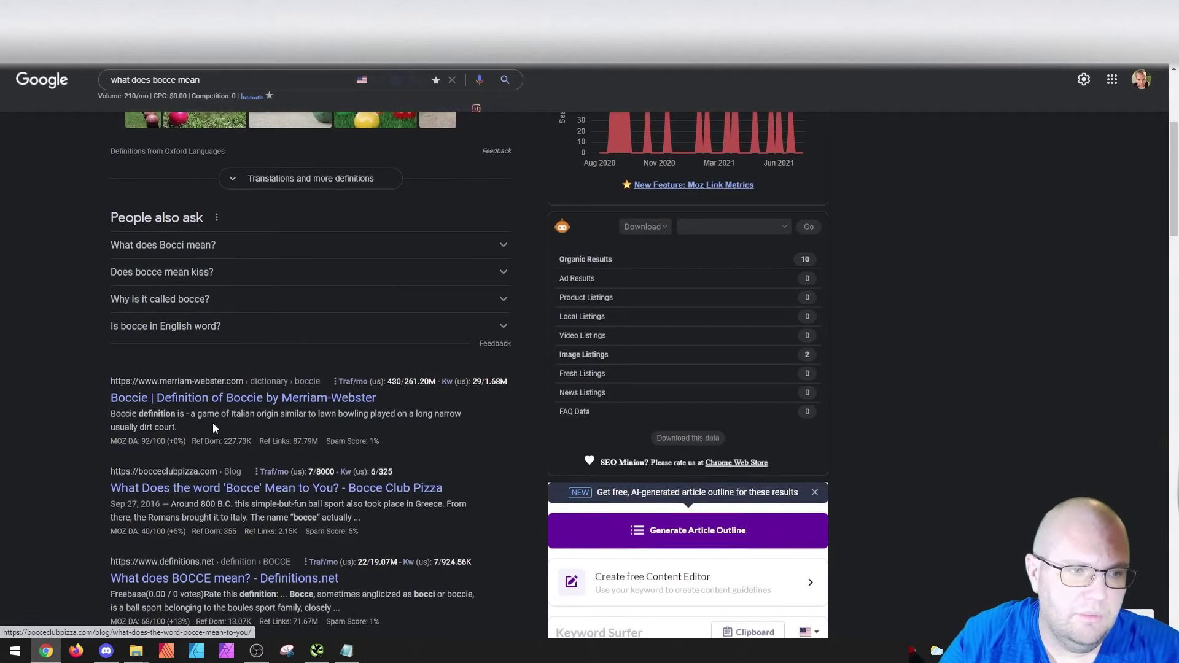
scroll(237, 467, up, 1)
scroll(237, 468, up, 3)
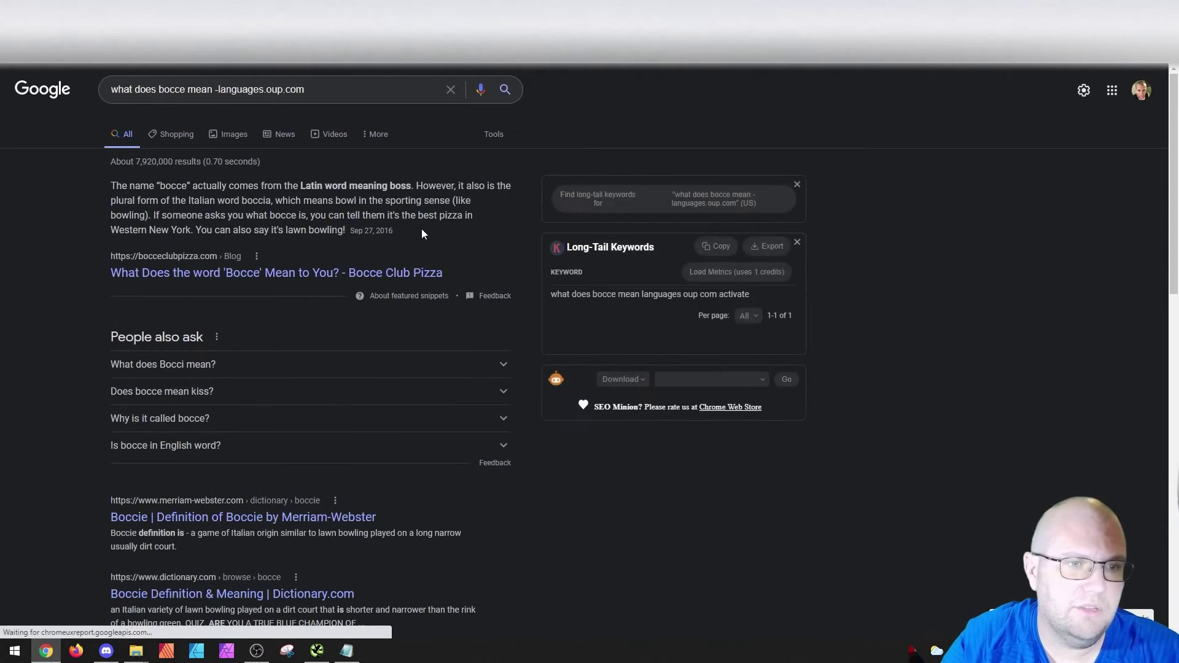
drag(421, 228, 97, 204)
click(84, 185)
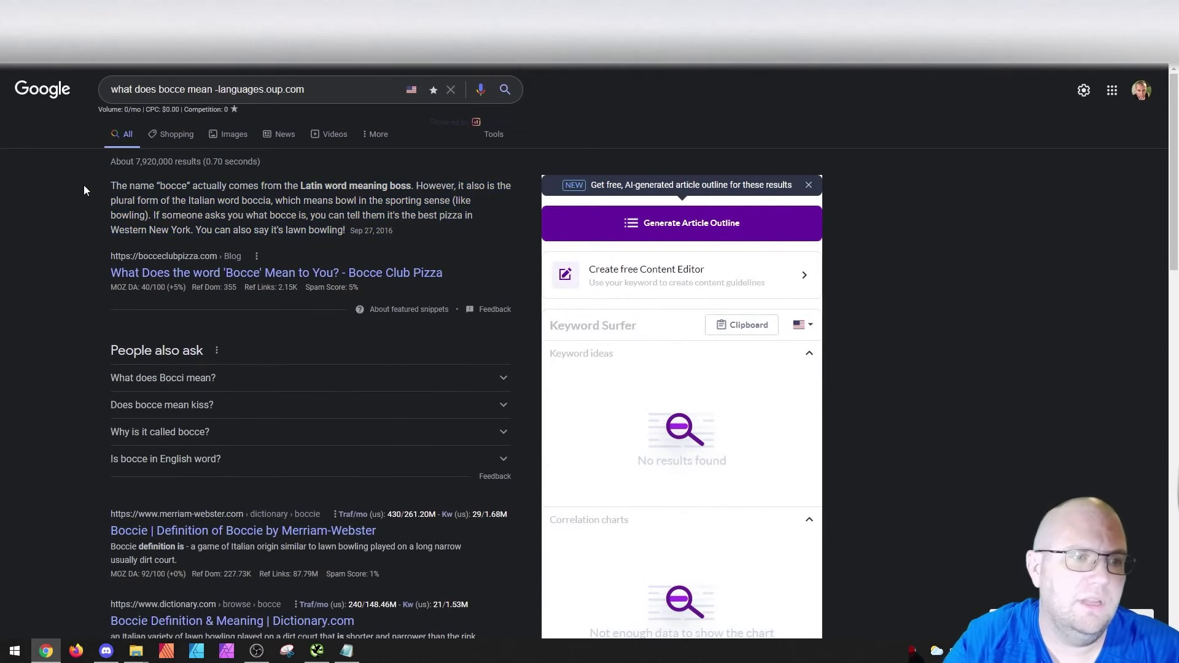
click(335, 95)
text(-bo)
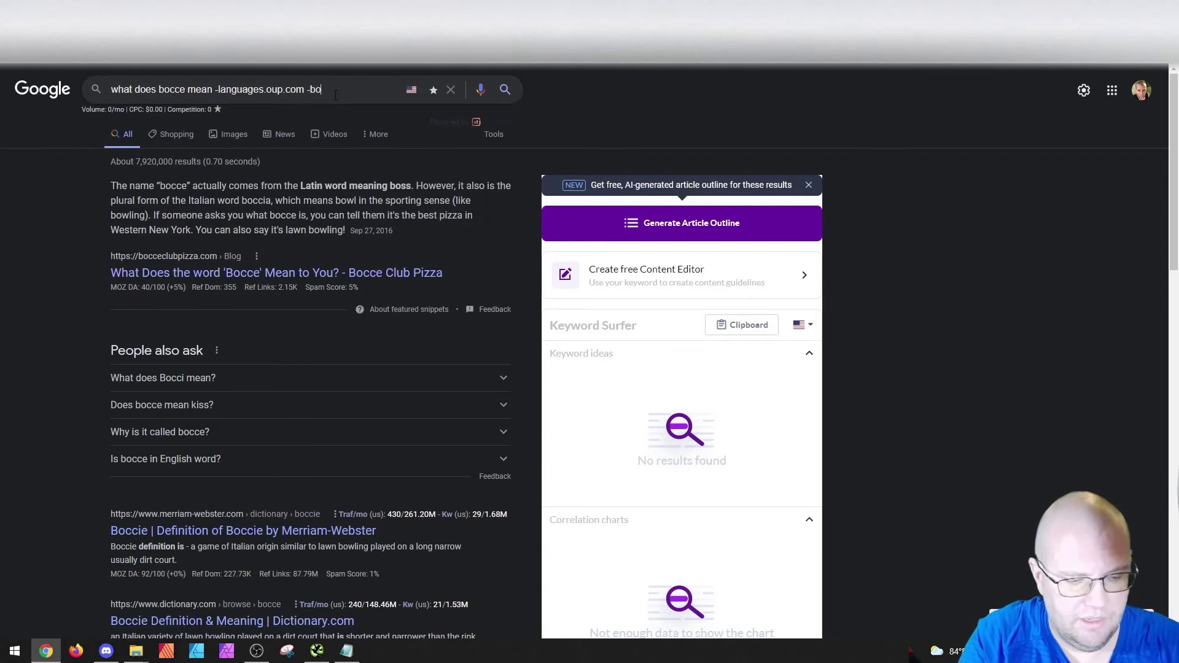
text(cceclub)
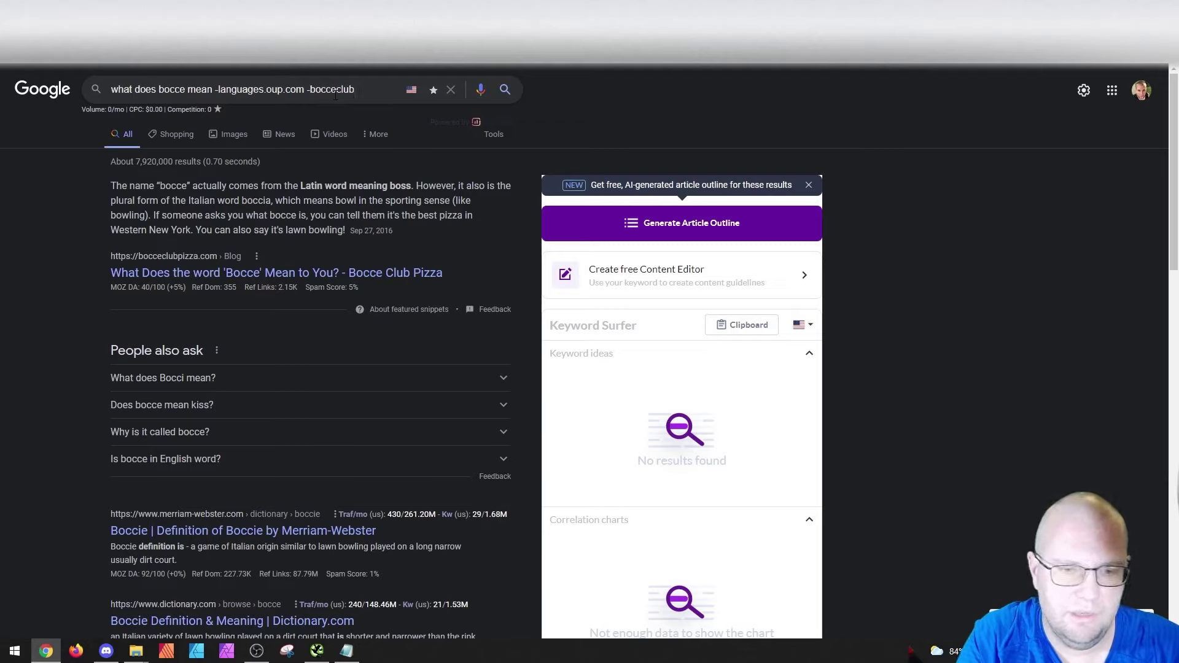
text(pizzza.com)
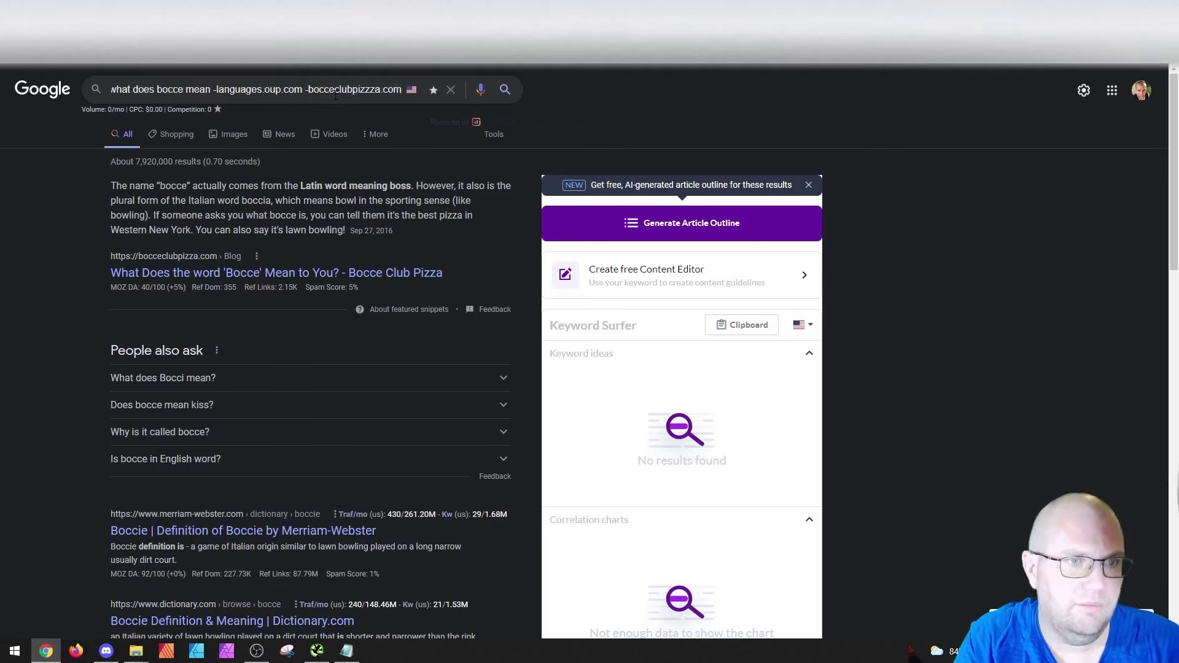
key(Return)
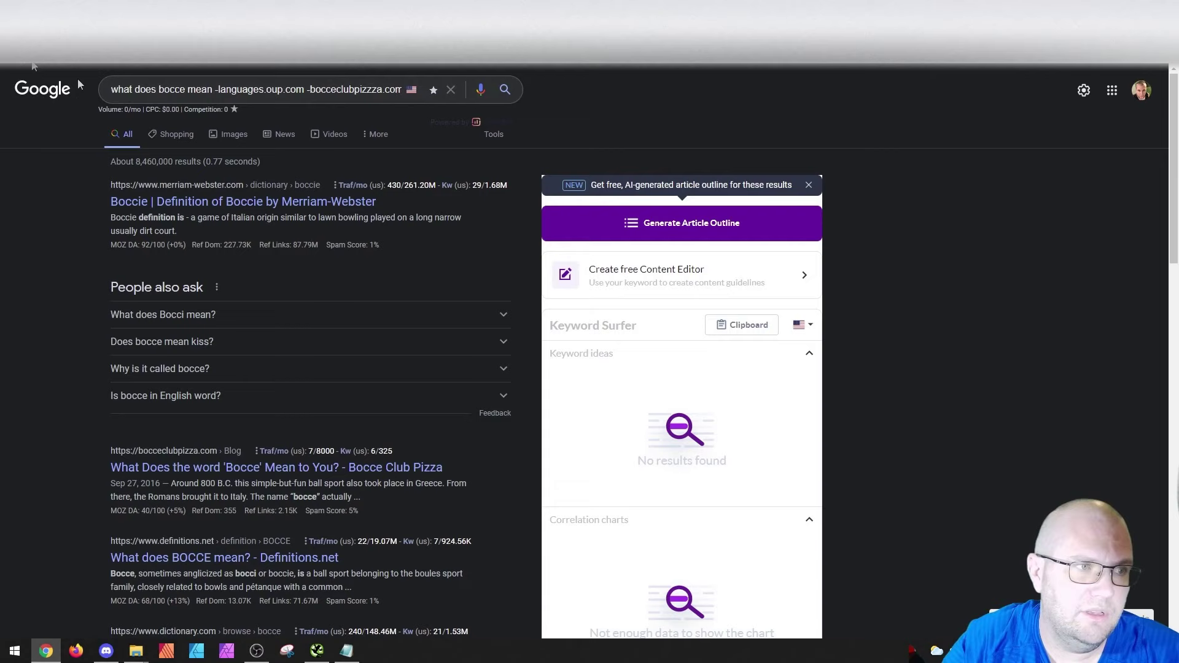
Remove the pizza-site exclusion and search for 'best ballpoint pens' instead.
double_click(394, 89)
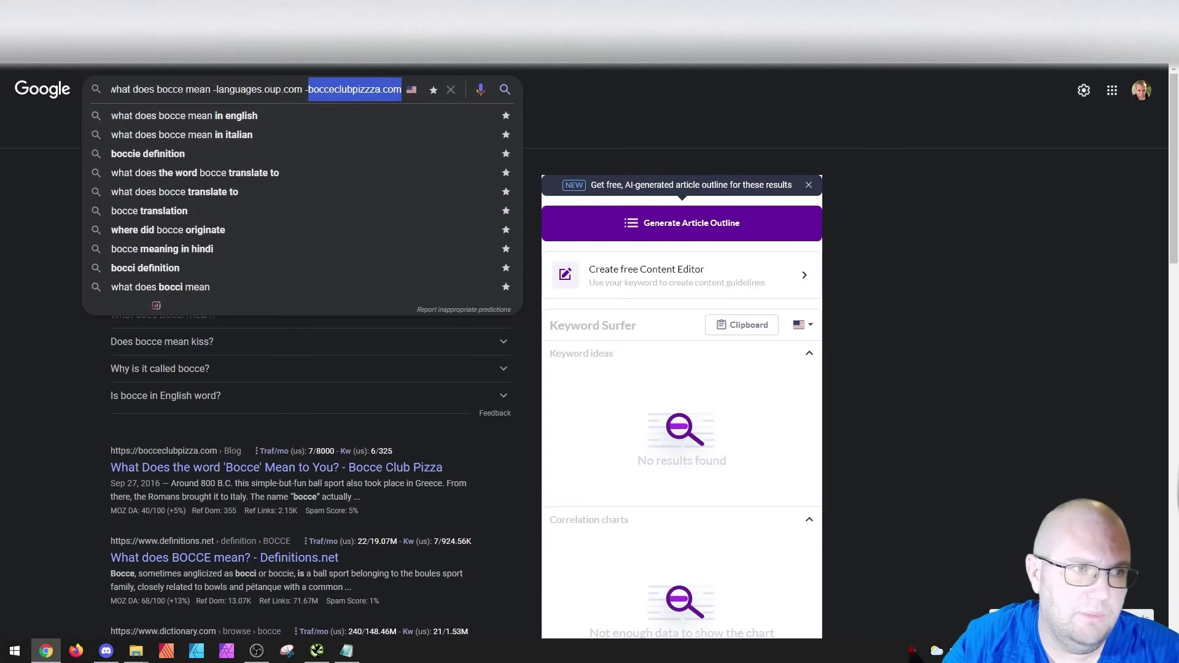
key(BackSpace)
key(Return)
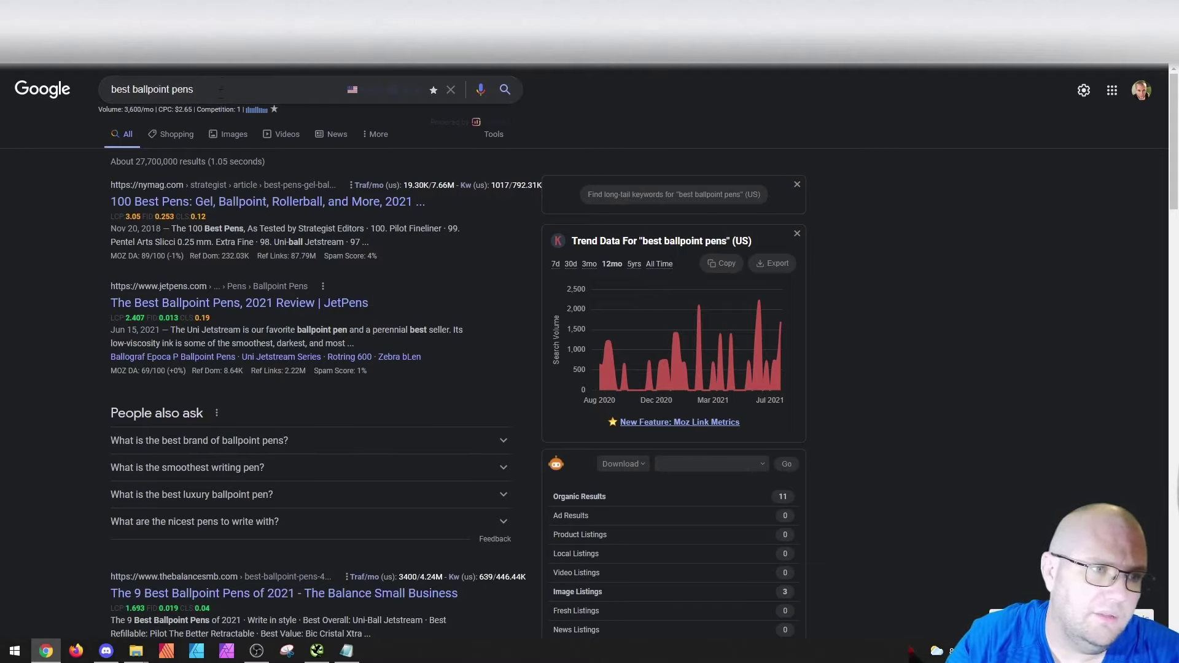
Search the 'best pens for note-taking 2020' suggestion and review its usapad.com list snippet.
click(220, 98)
click(238, 175)
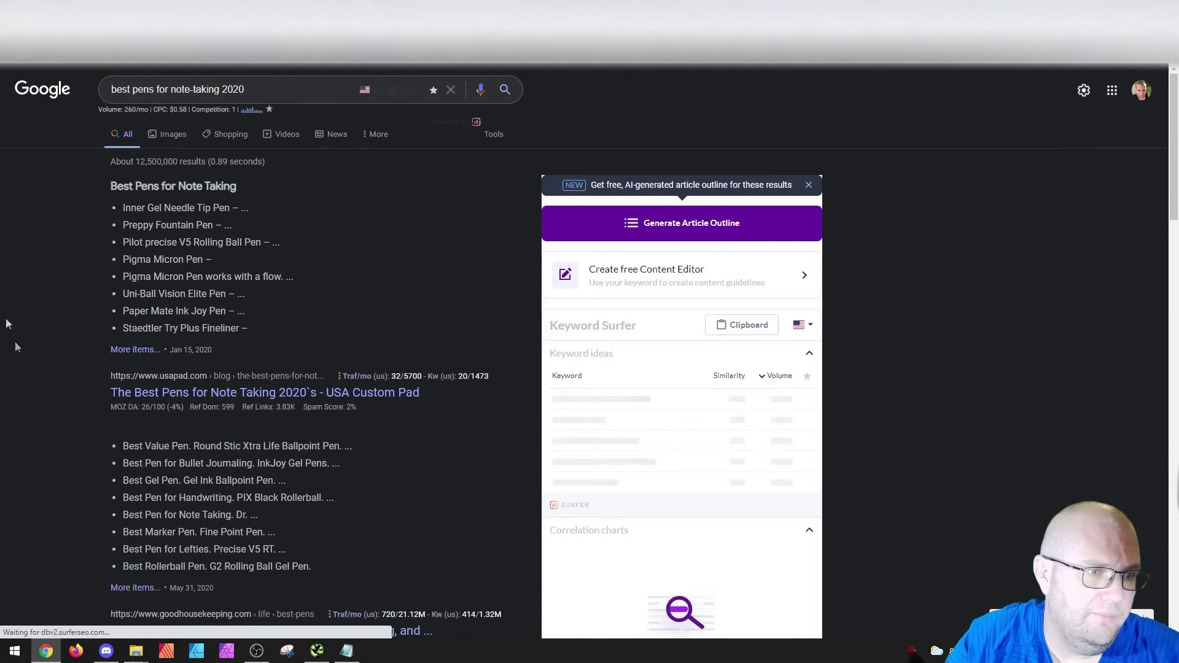
click(295, 89)
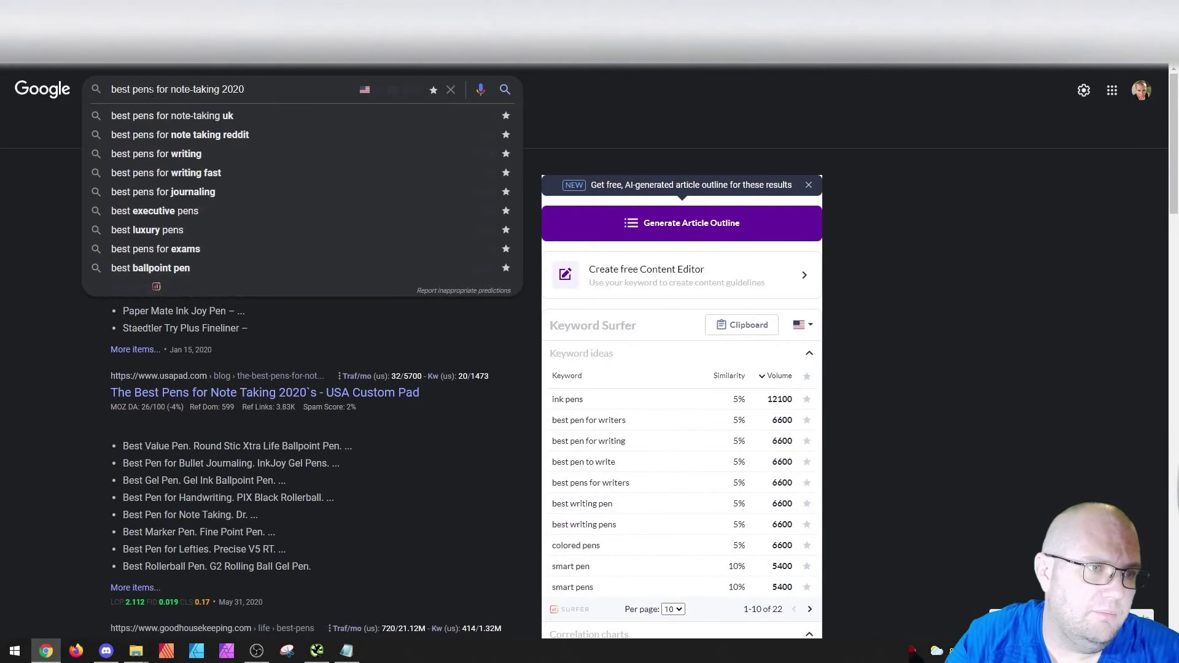
click(31, 216)
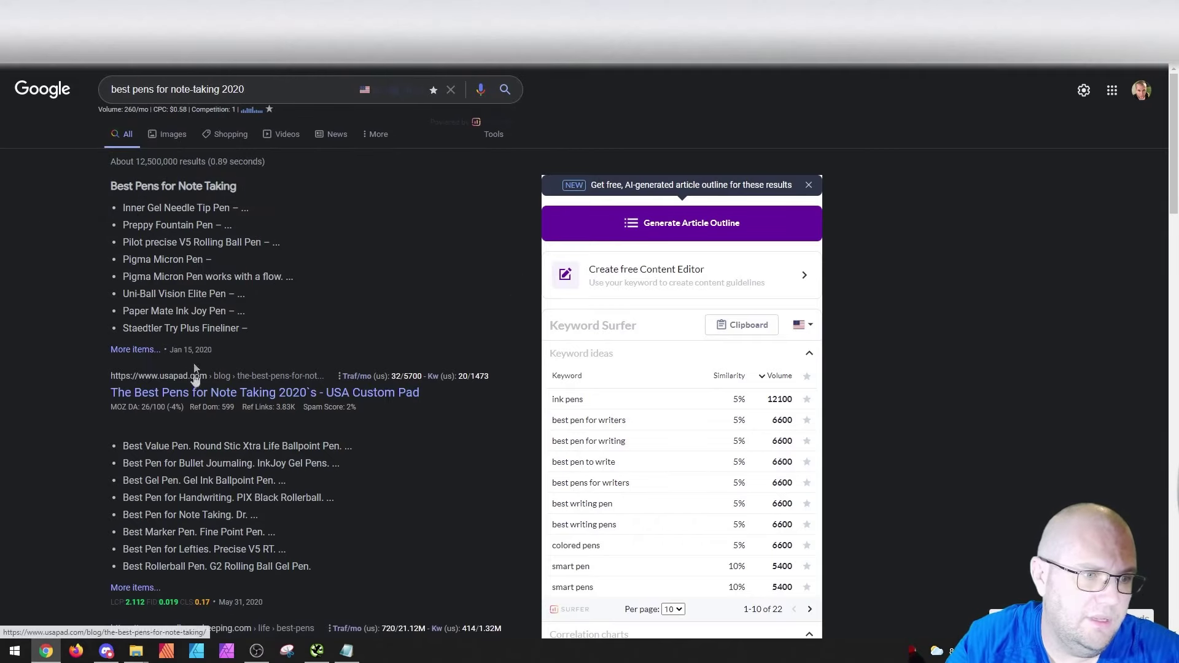
scroll(288, 437, down, 3)
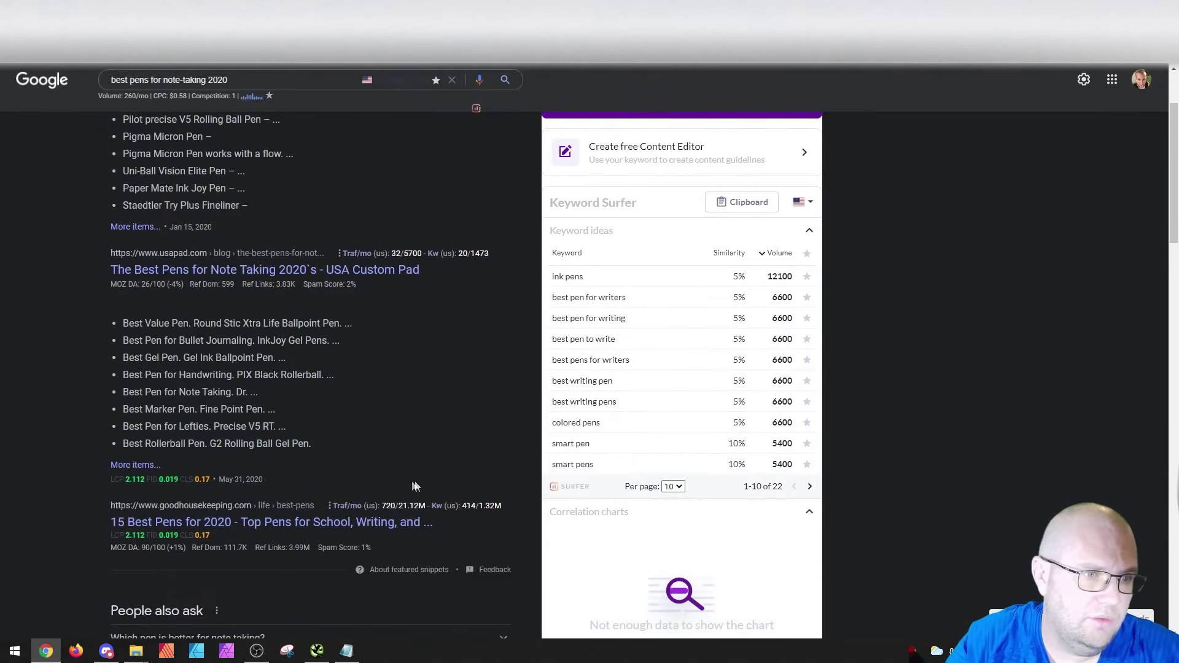
scroll(307, 561, up, 2)
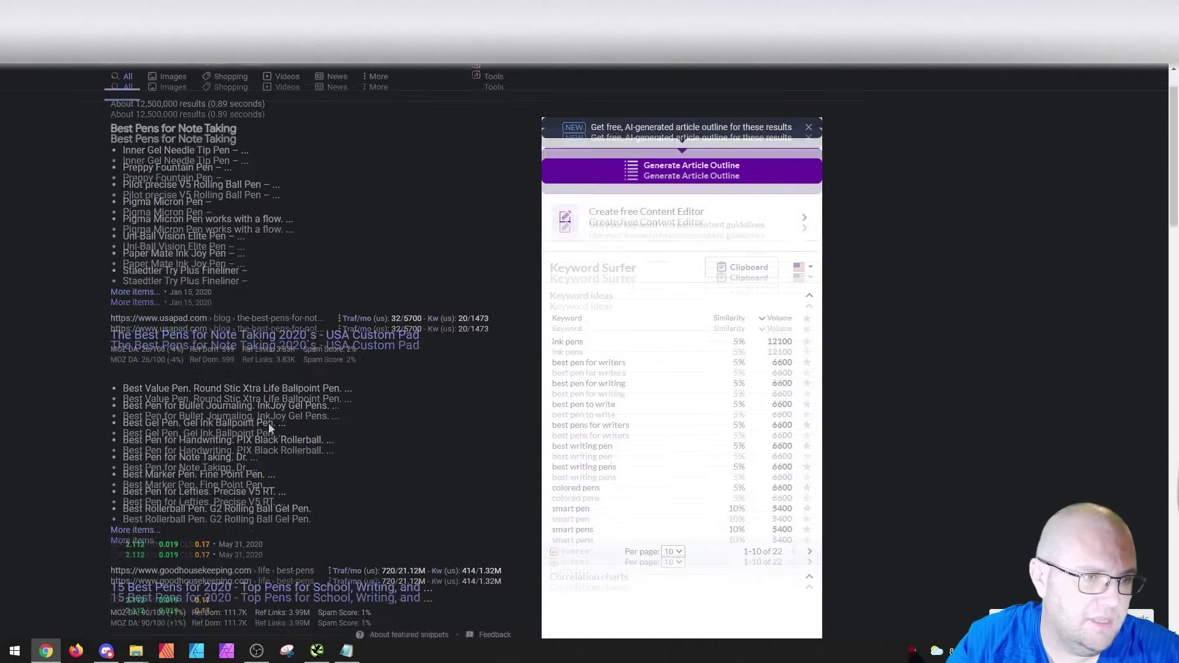
scroll(151, 467, down, 1)
scroll(163, 177, up, 1)
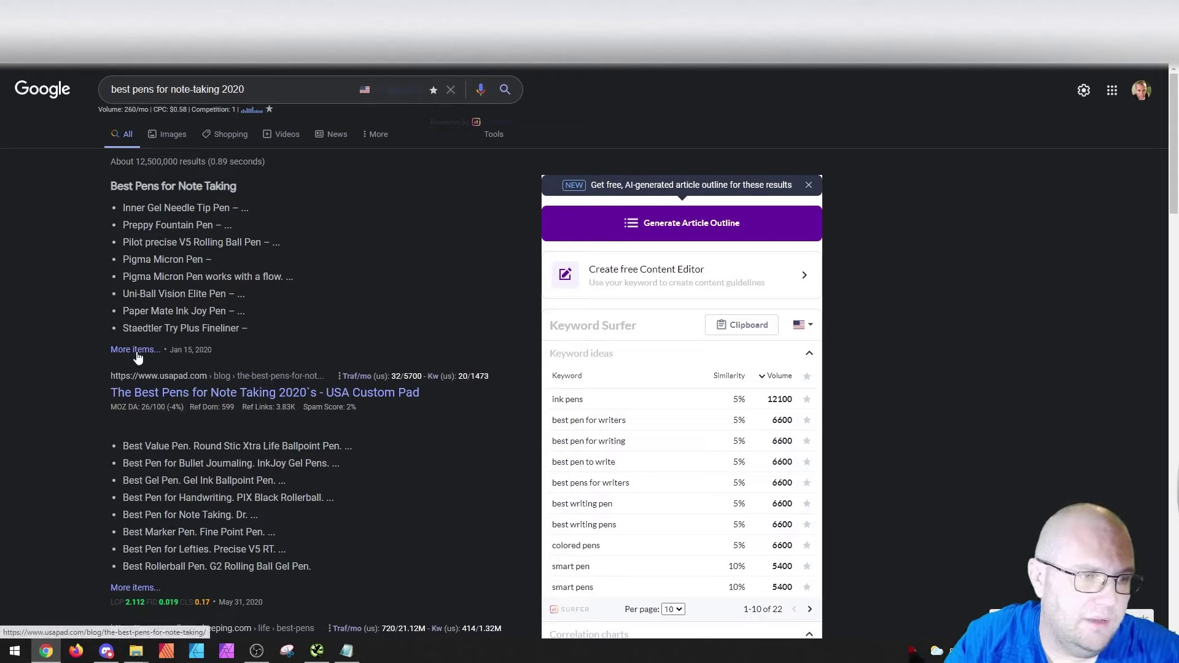
click(273, 90)
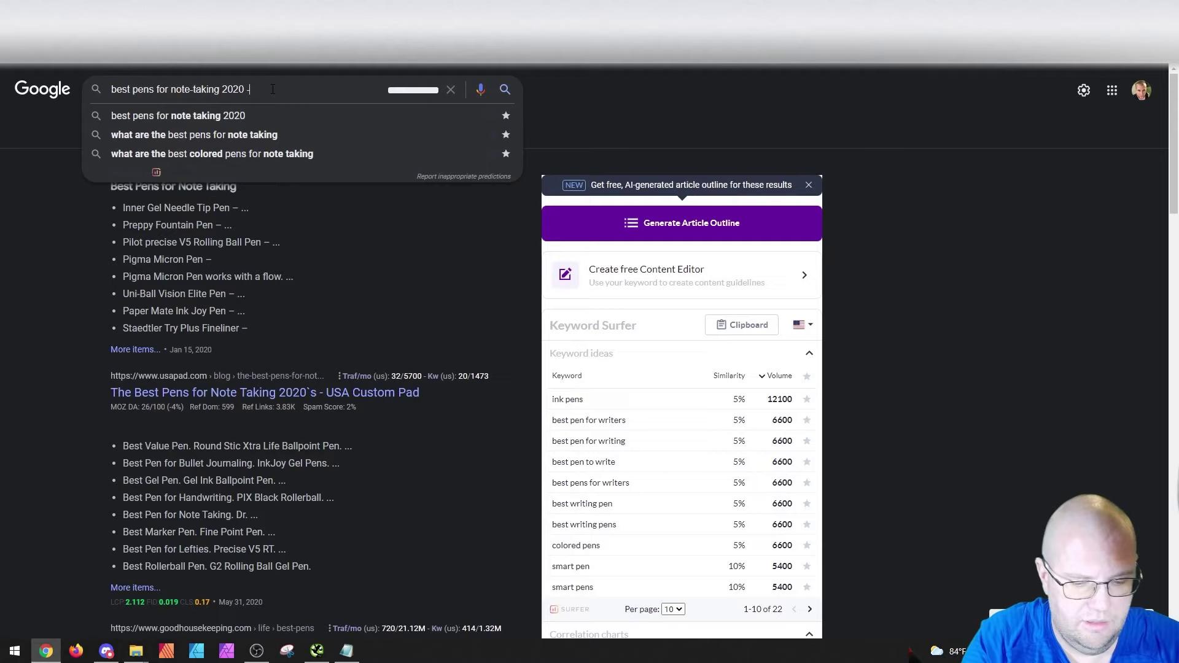
text(-usapad.com)
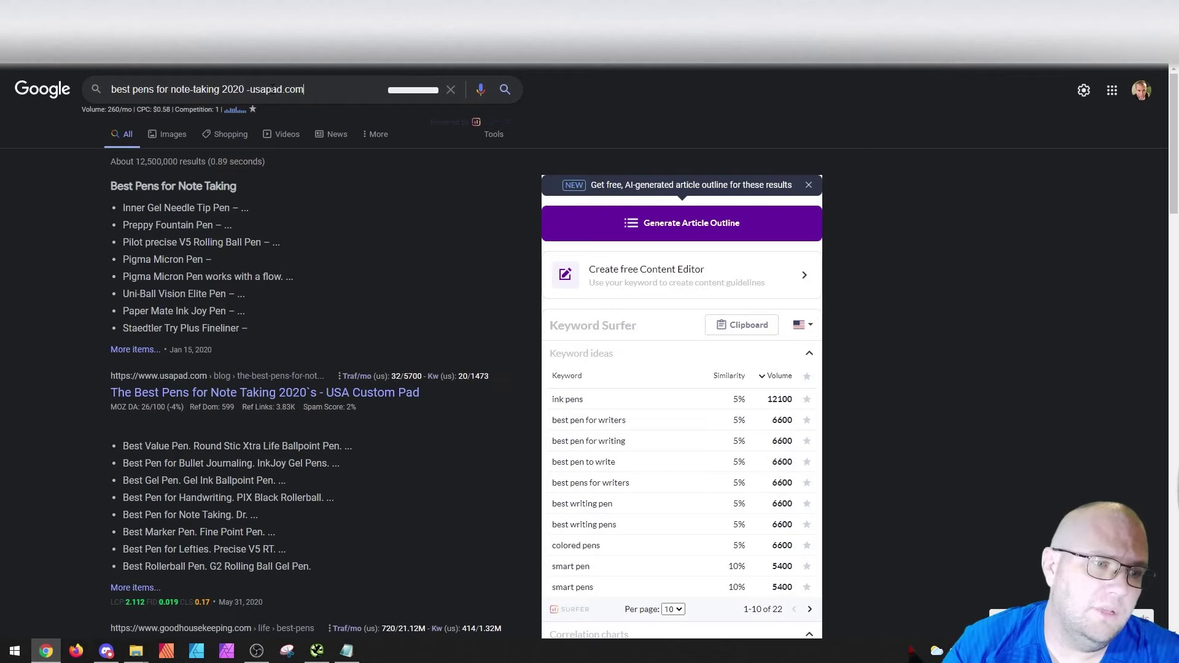
key(Return)
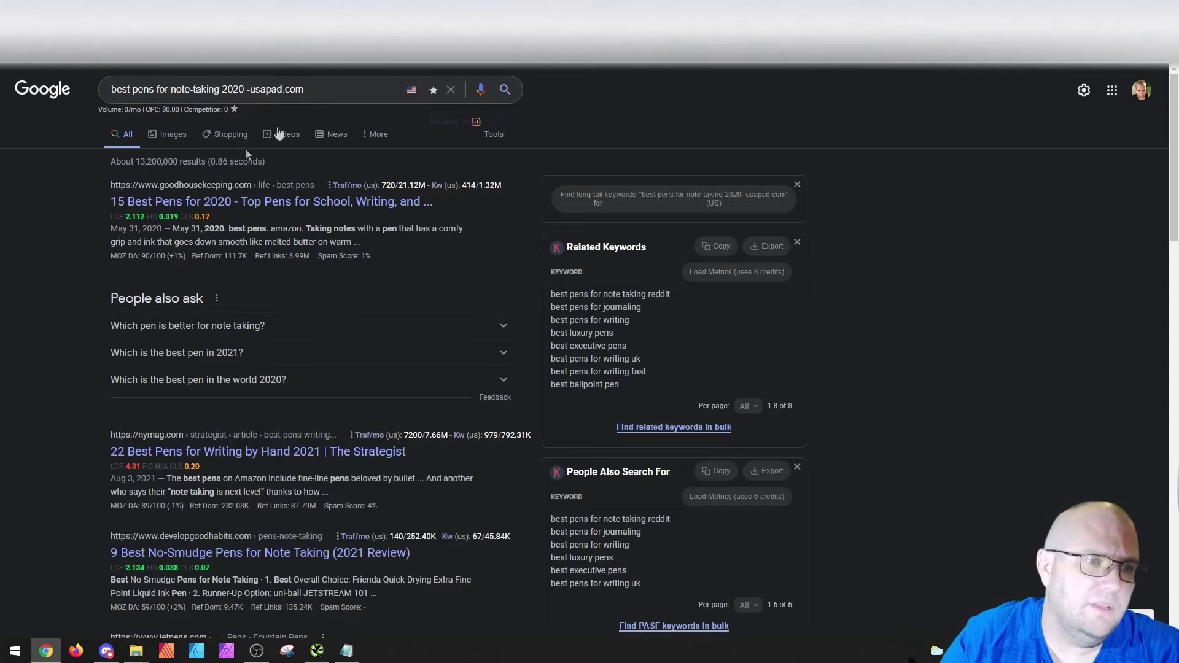
Return to the note-taking pens results and select the second list, Best Value Pen to Best Rollerball Pen.
click(14, 37)
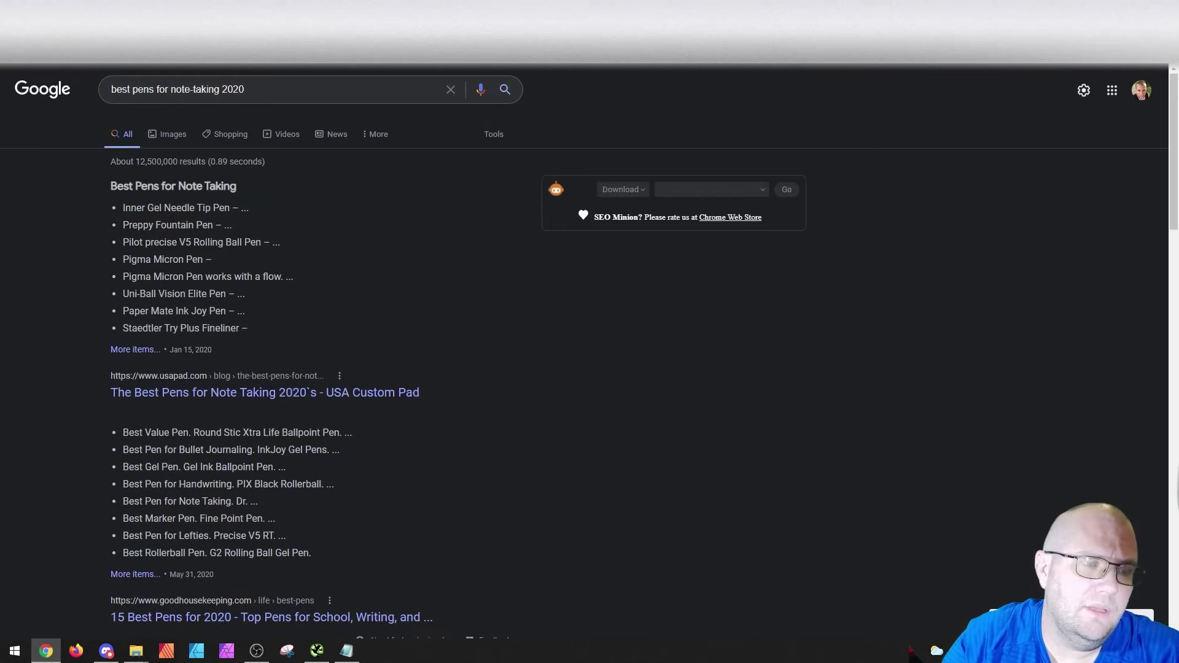
drag(252, 329, 59, 216)
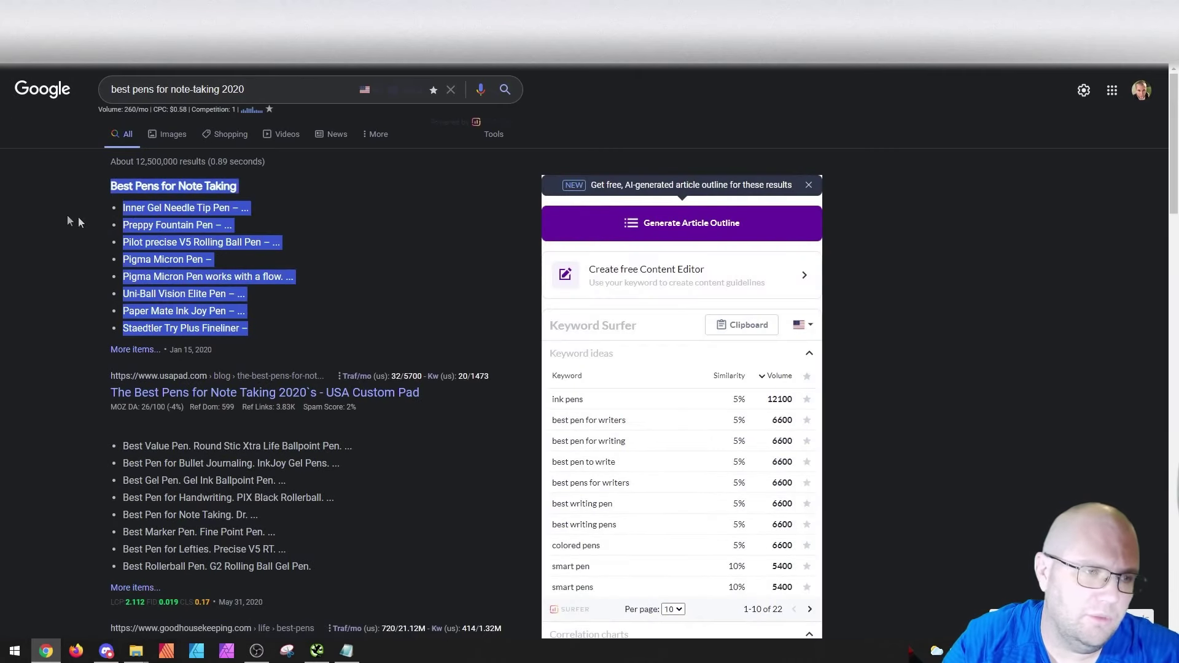
click(138, 201)
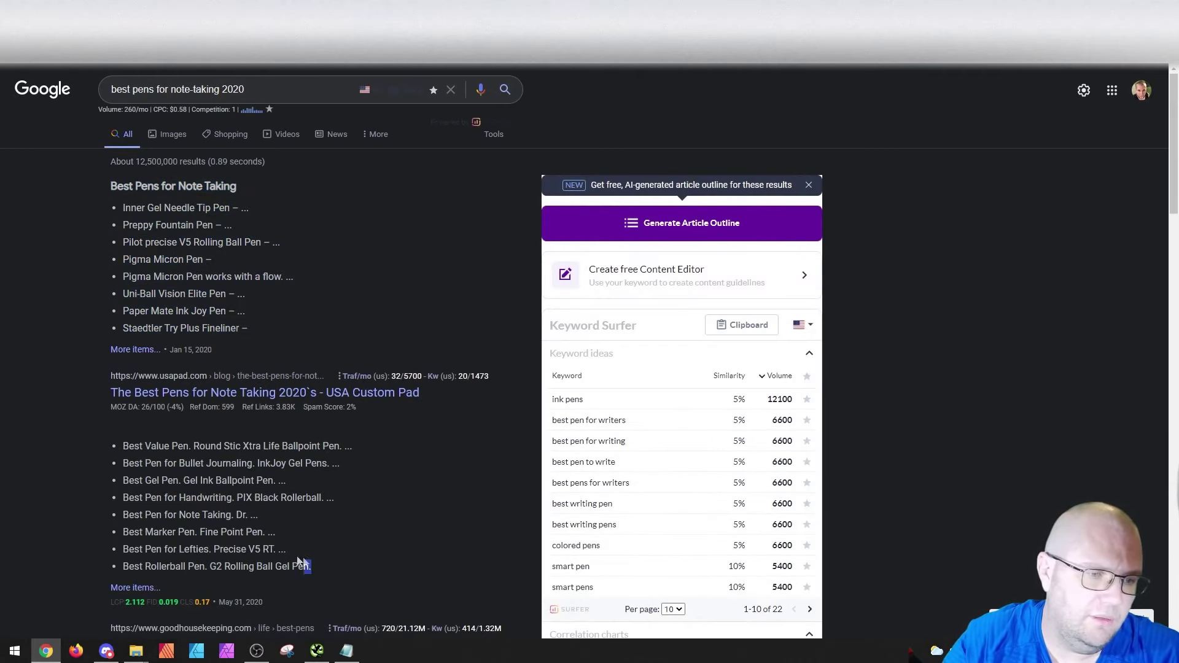
drag(299, 562, 120, 434)
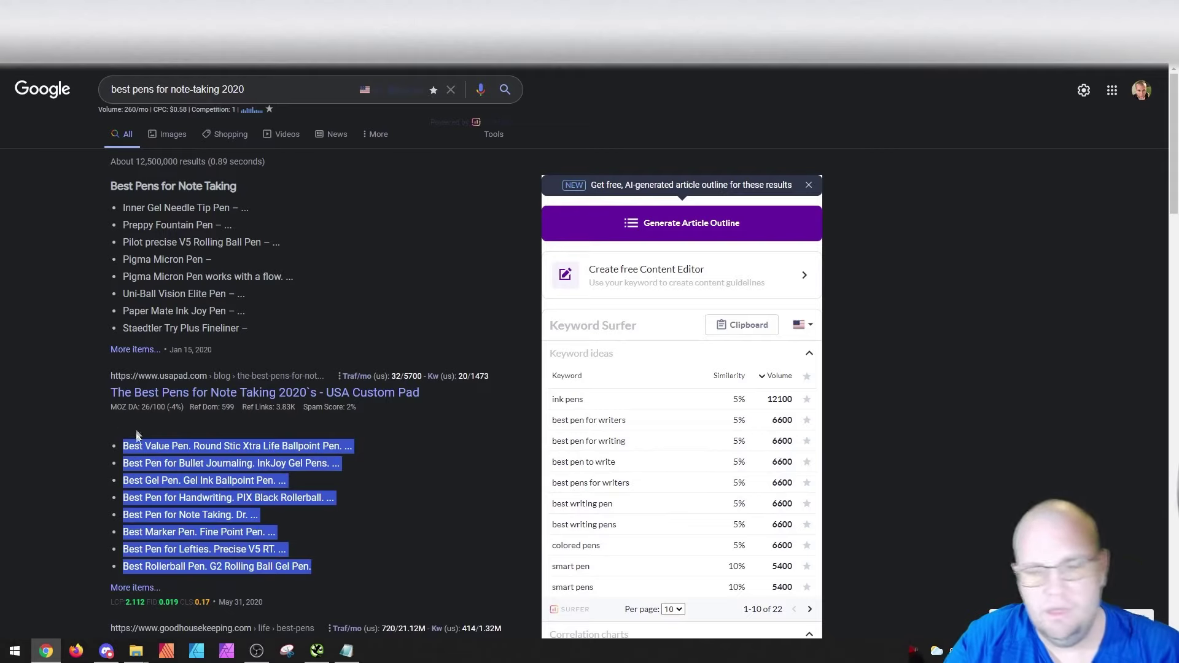
click(407, 471)
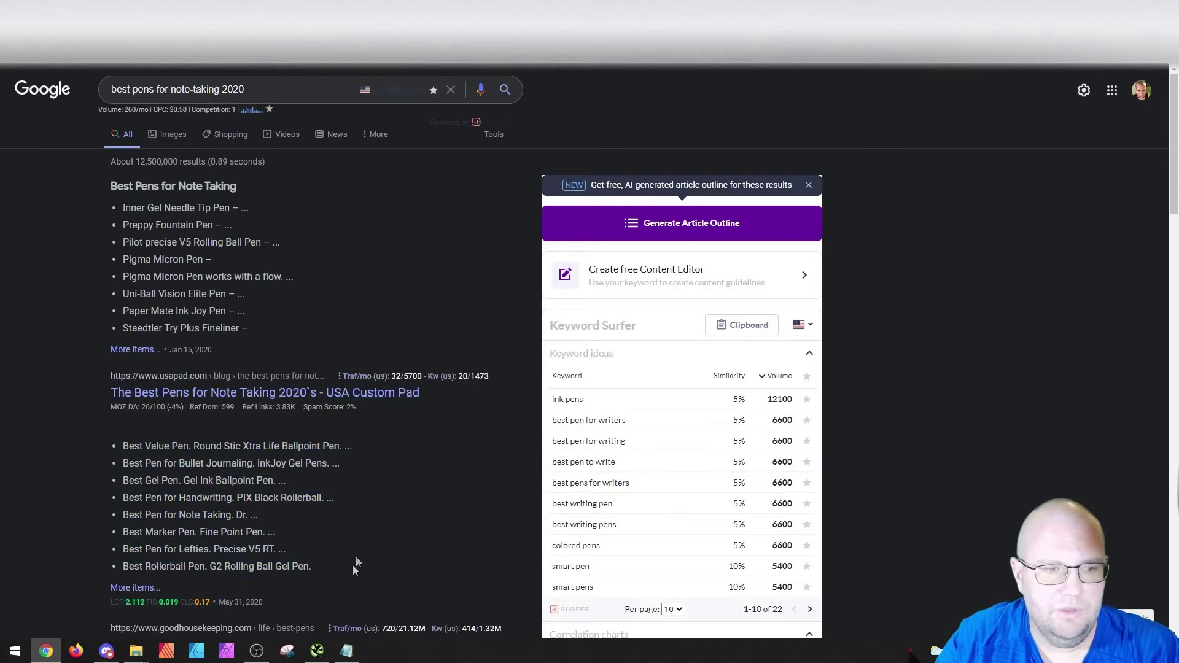
drag(353, 565, 210, 429)
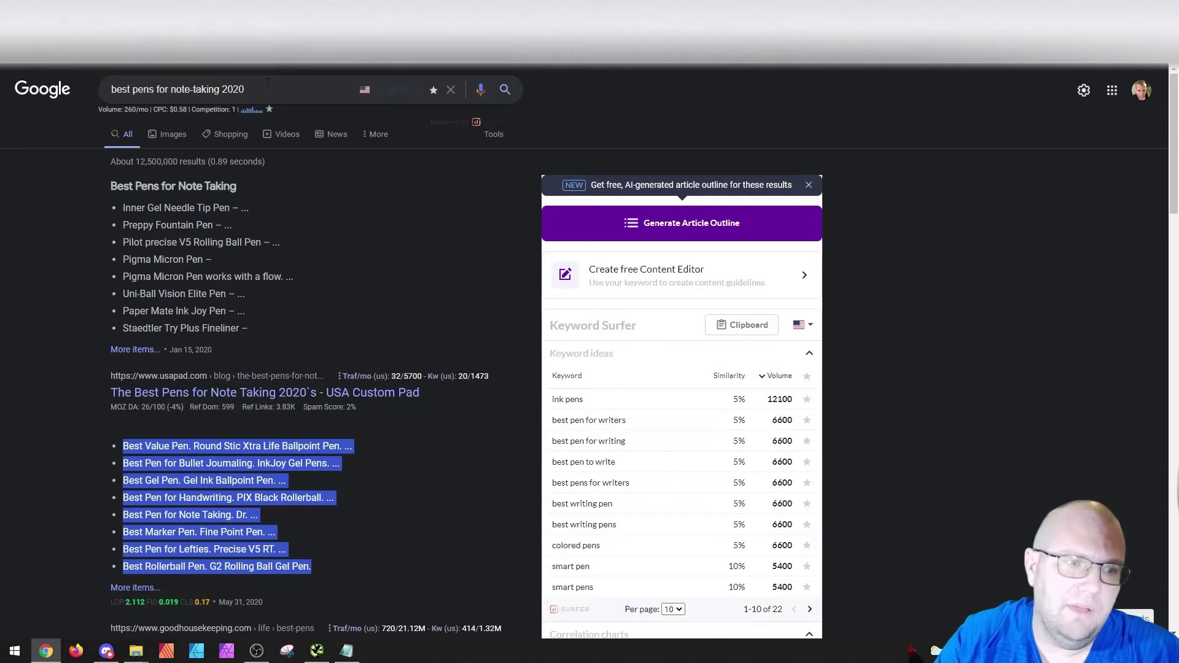
Open the 'Are expensive pens worth it?' results from People also ask.
scroll(421, 388, down, 3)
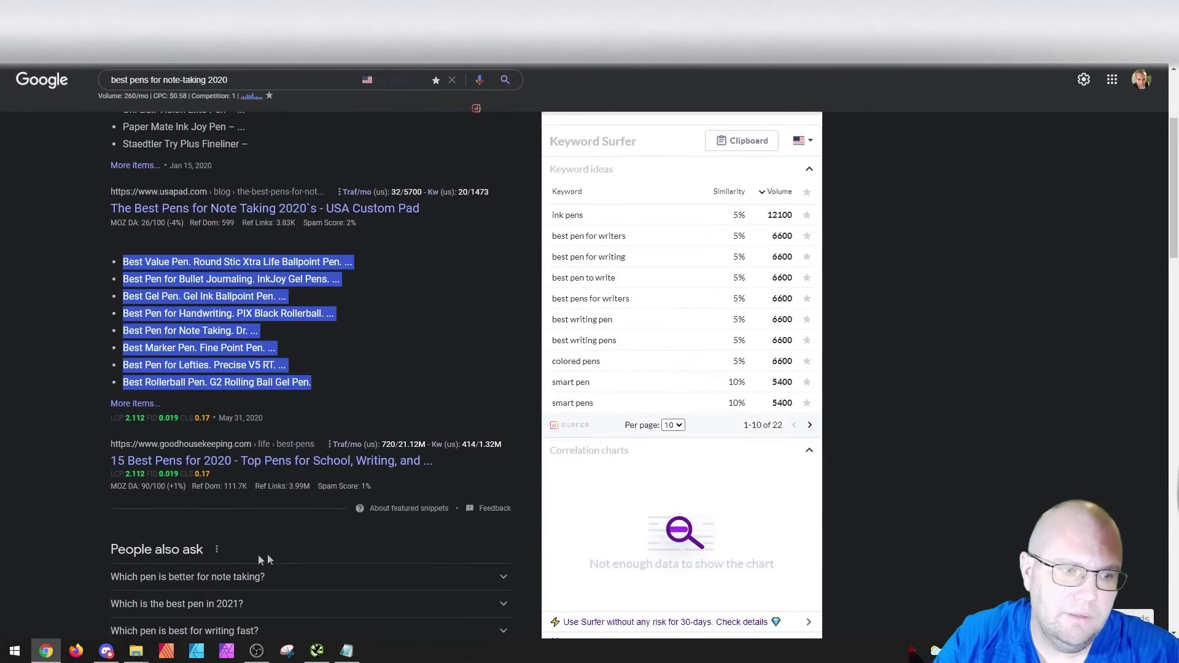
click(234, 576)
scroll(234, 574, down, 4)
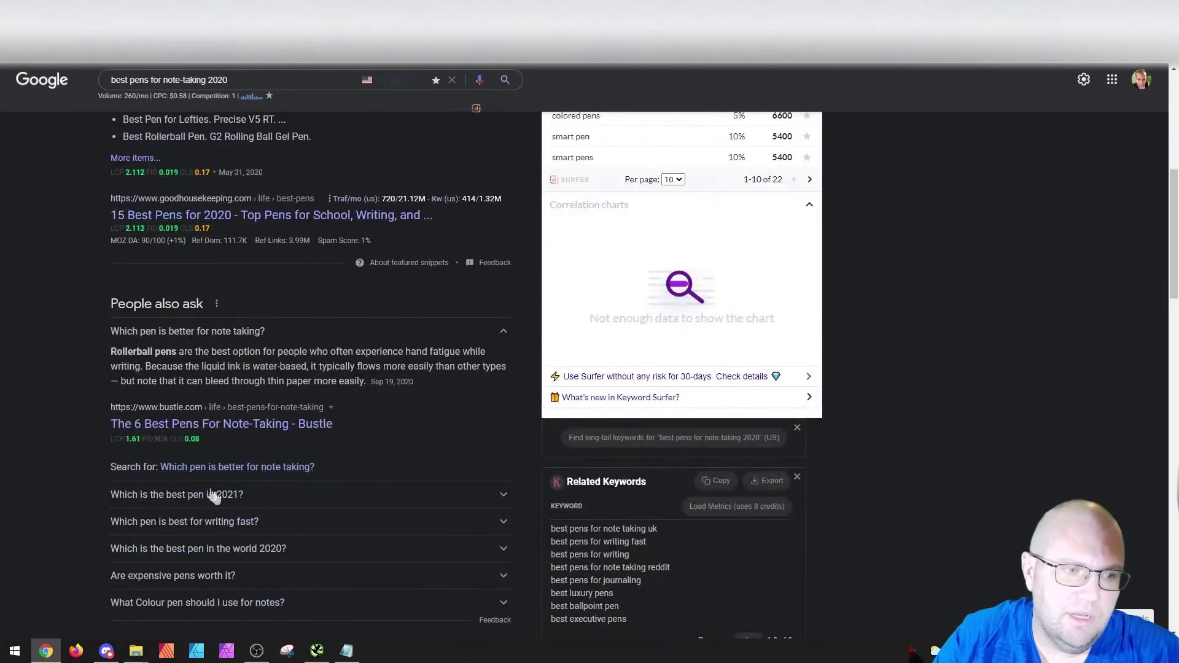
click(241, 575)
scroll(246, 553, down, 3)
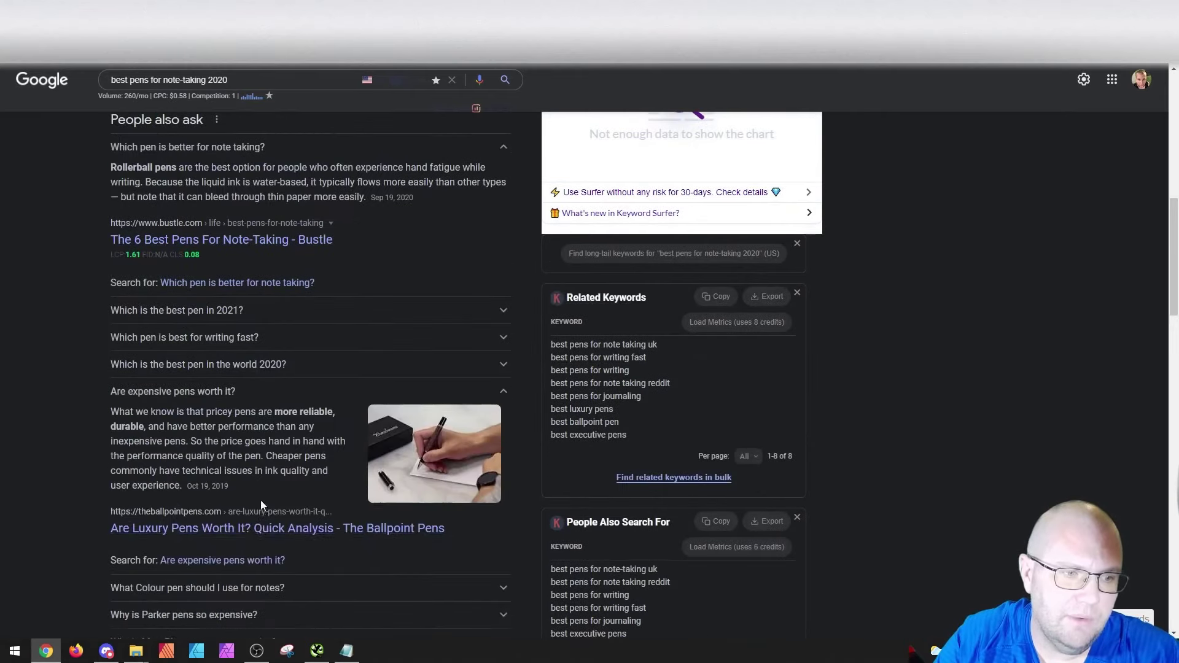
click(247, 560)
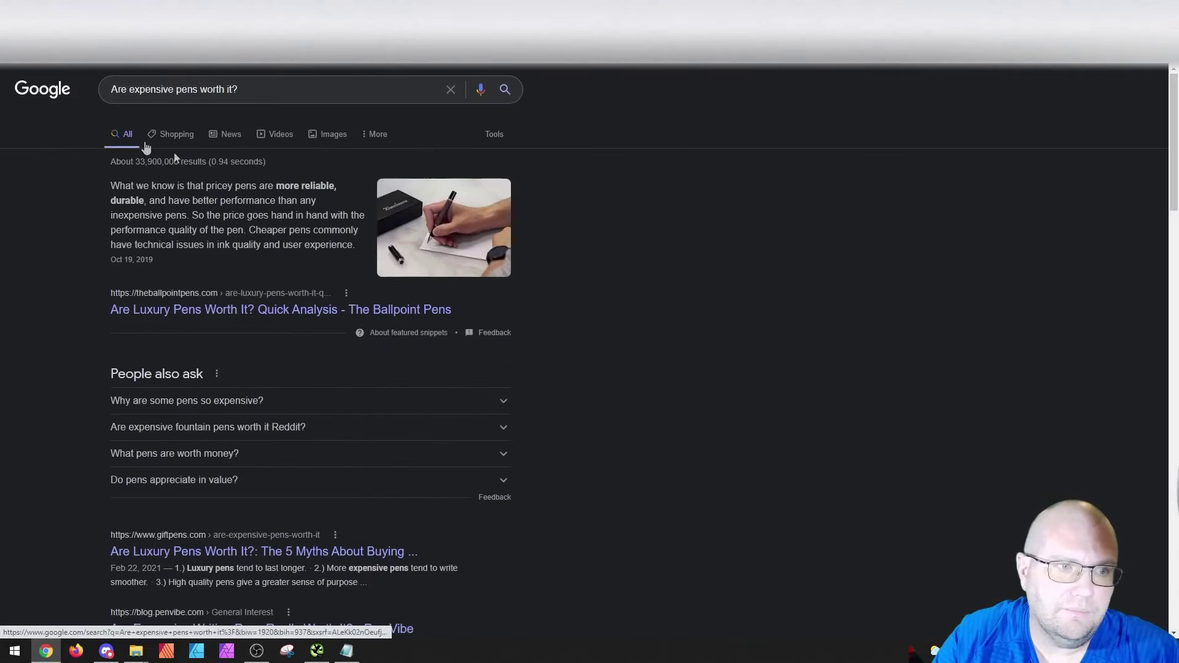
Count the featured snippet's words with Word Counter Plus (45), then return to Notepad.
triple_click(184, 220)
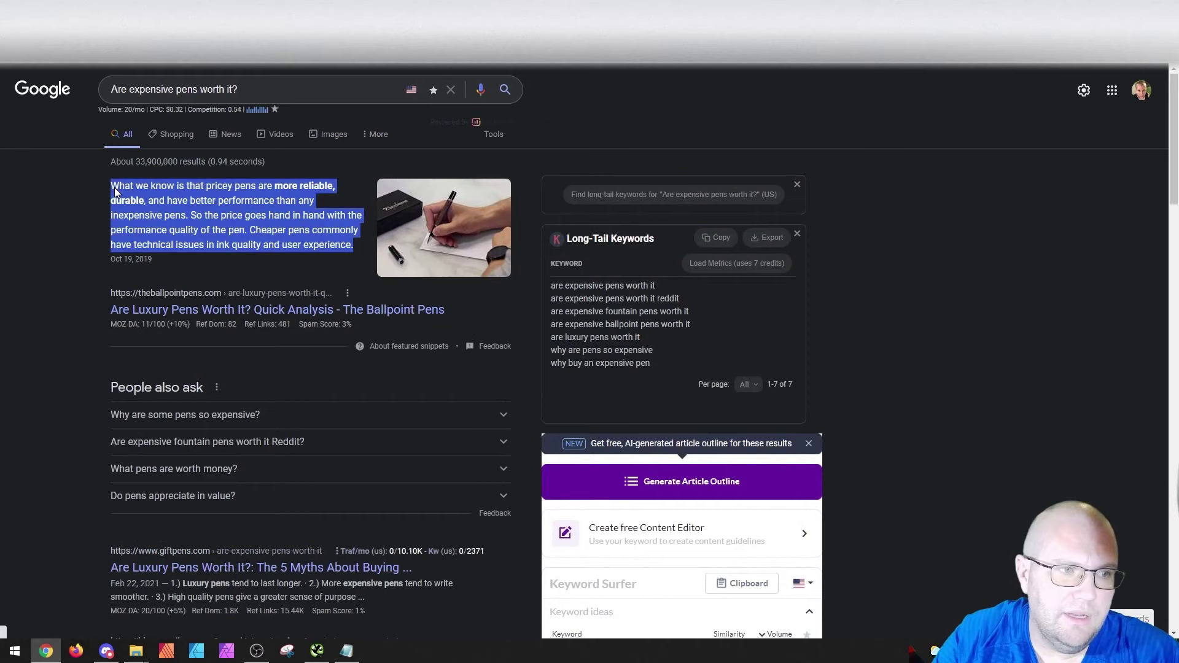
right_click(117, 184)
click(258, 284)
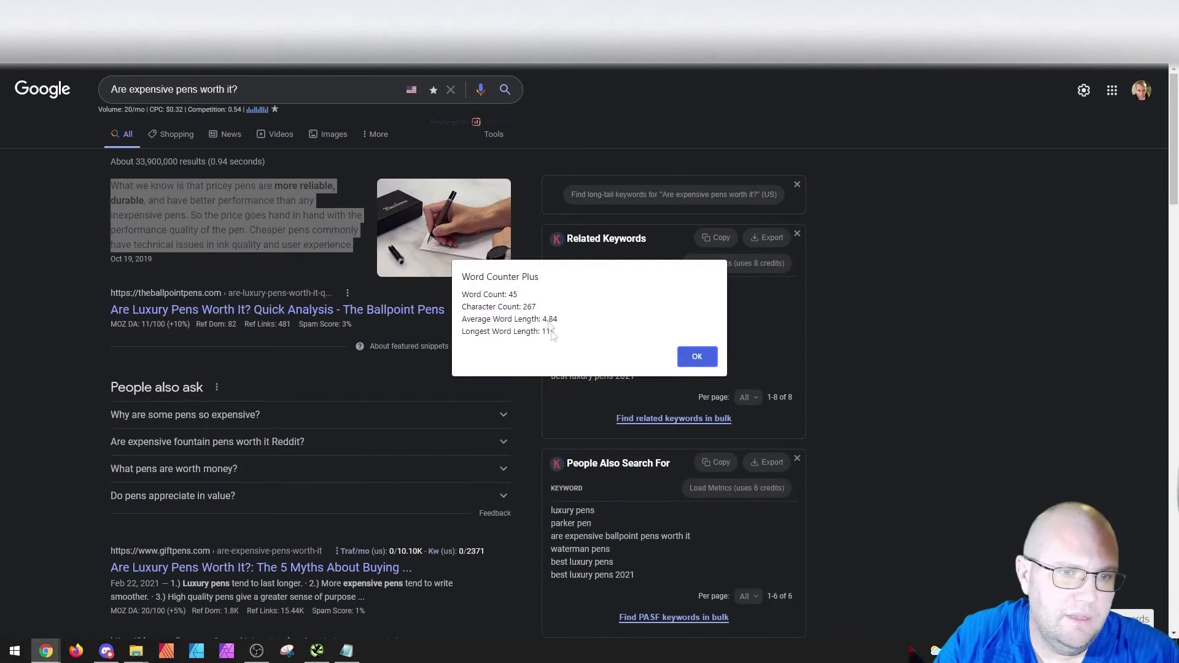
click(690, 363)
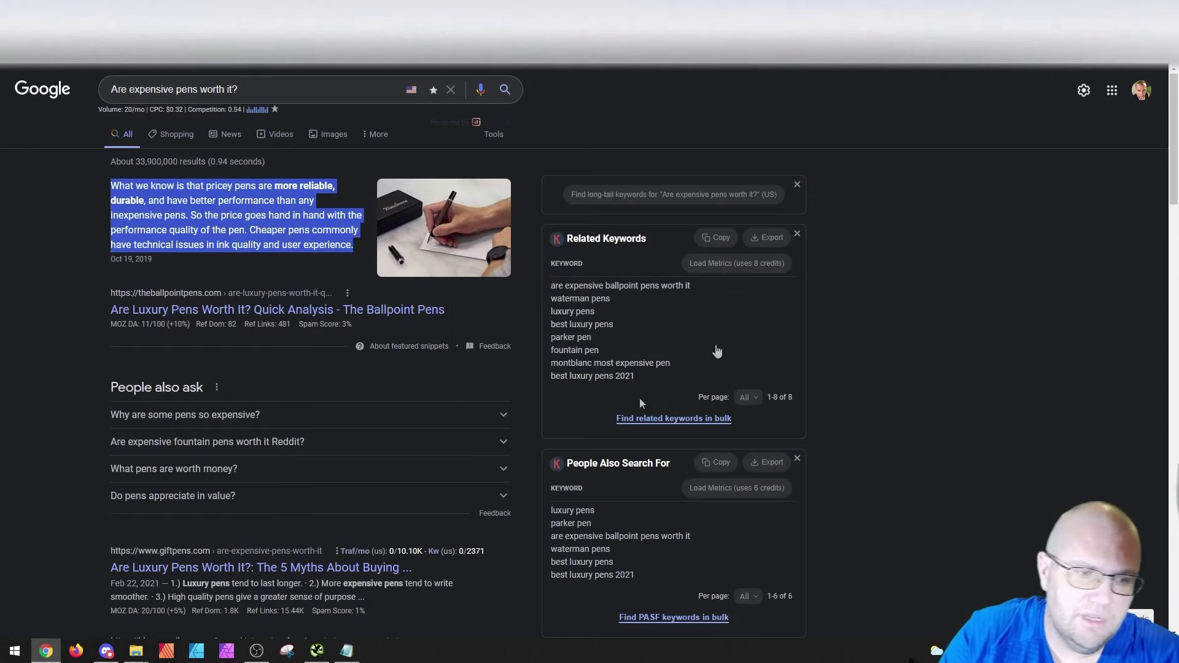
click(346, 650)
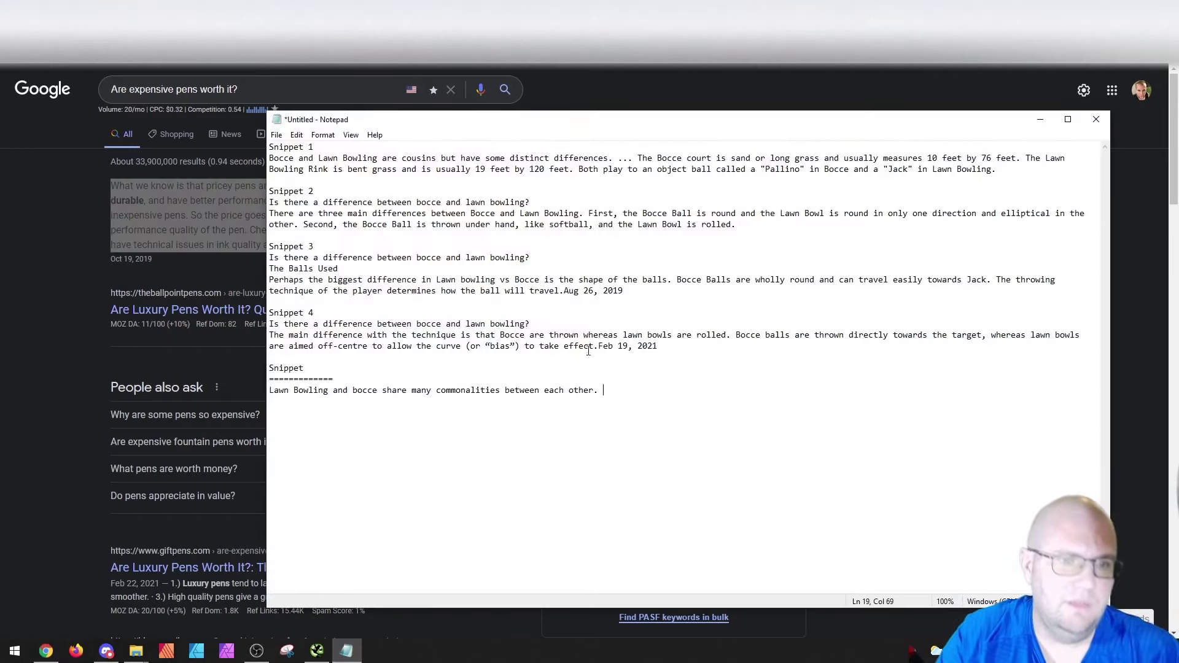